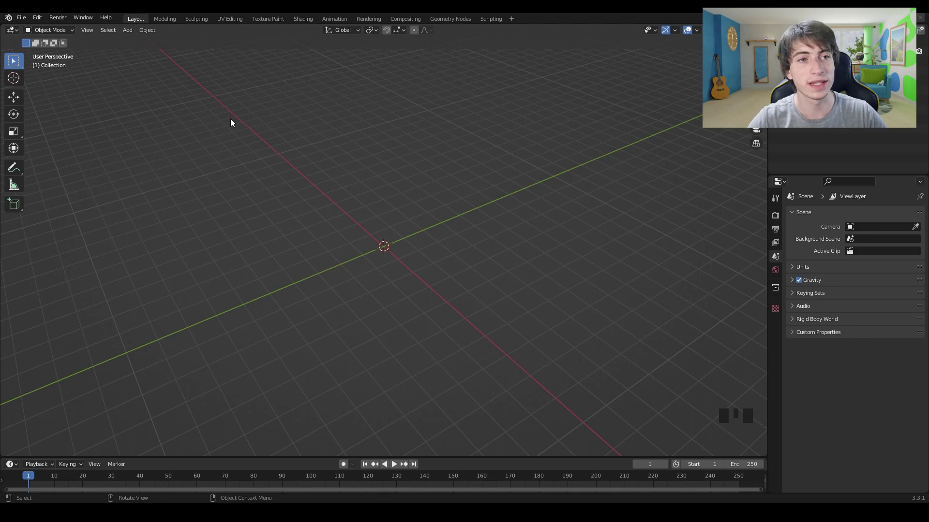
Step: Add a cylinder mesh at the scene's origin
left_click(128, 31)
mouse_move(131, 41)
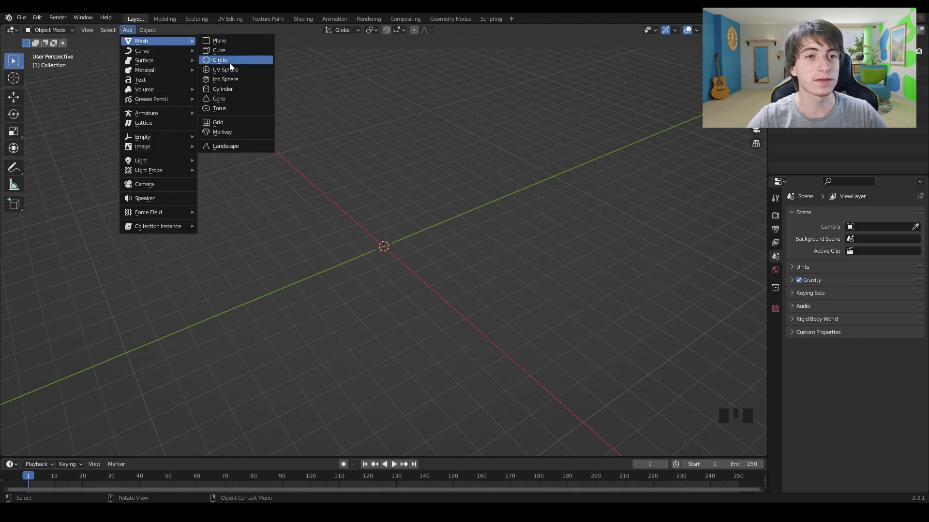
left_click(228, 89)
scroll(452, 185, "down", 1)
scroll(478, 193, "up", 3)
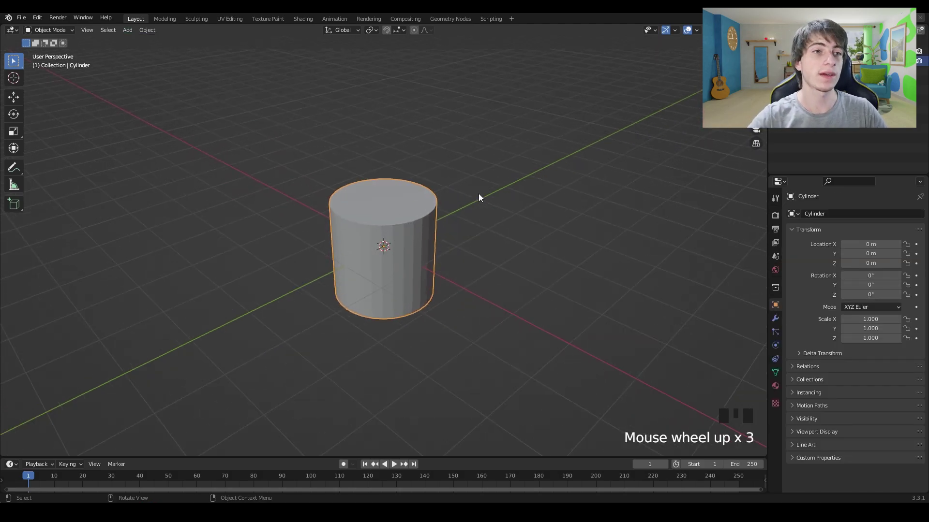
Step: Put the cylinder into Edit Mode with face selection active
left_click(51, 30)
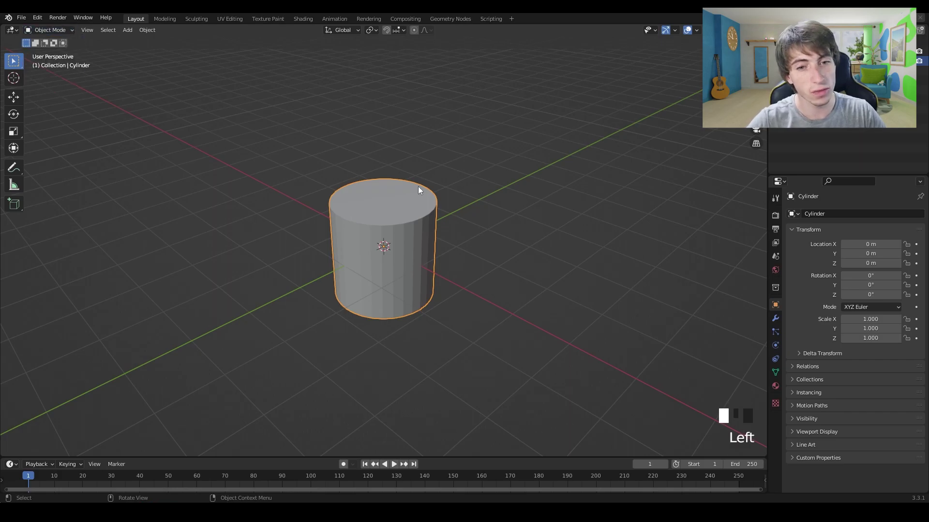
key("Tab")
middle_click_drag(424, 199, 434, 197)
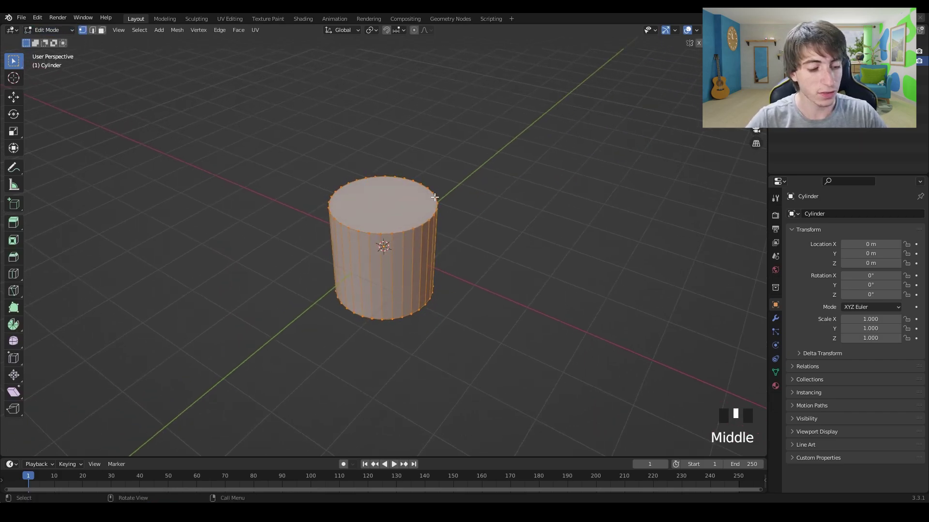
left_click(102, 31)
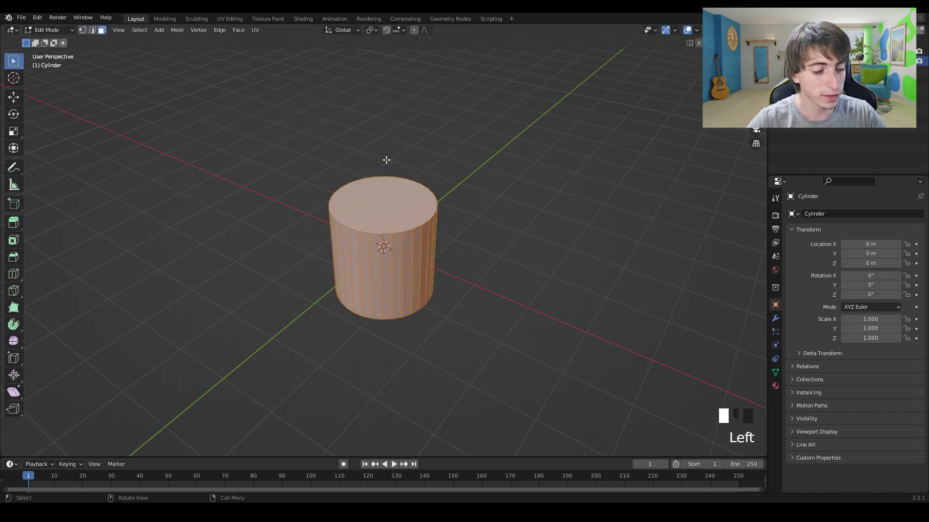
key("3")
Step: Select the cylinder's top face and raise it along Z to make the body taller
left_click(397, 194)
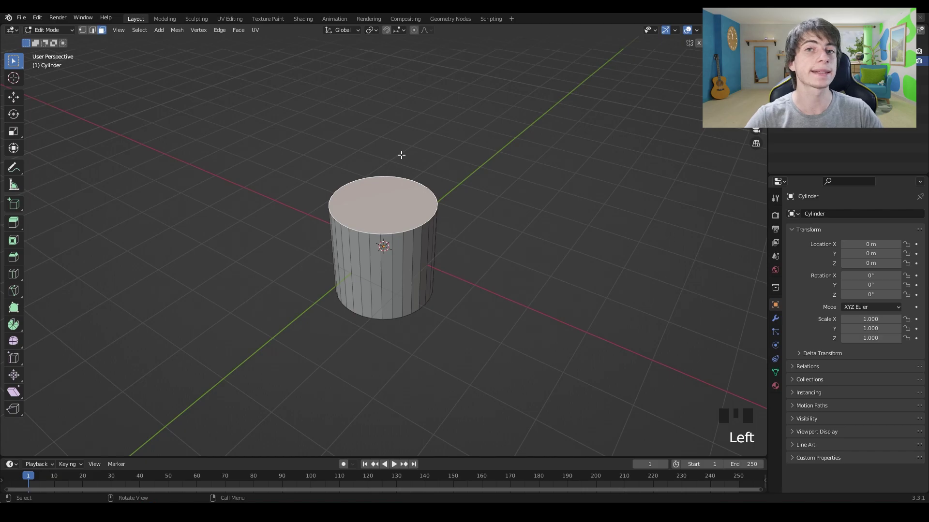
middle_click_drag(401, 156, 505, 207)
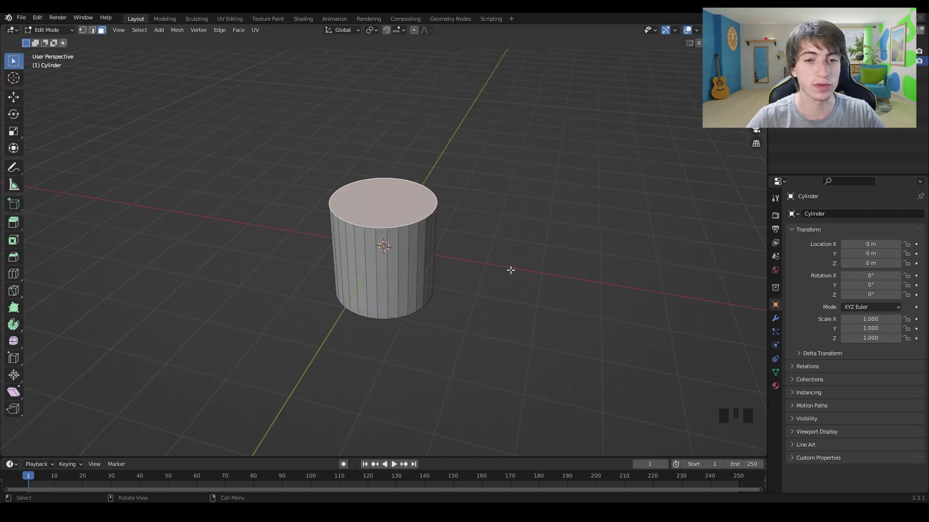
key("g")
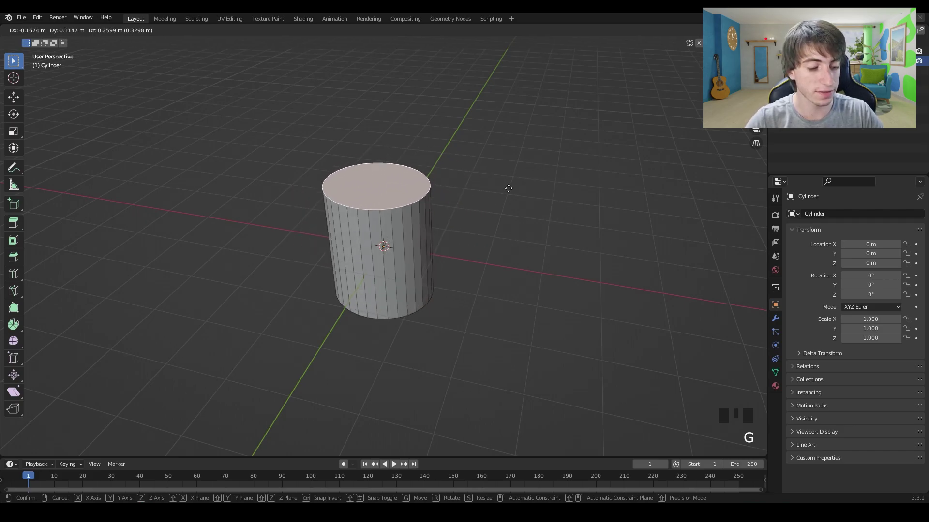
key("z")
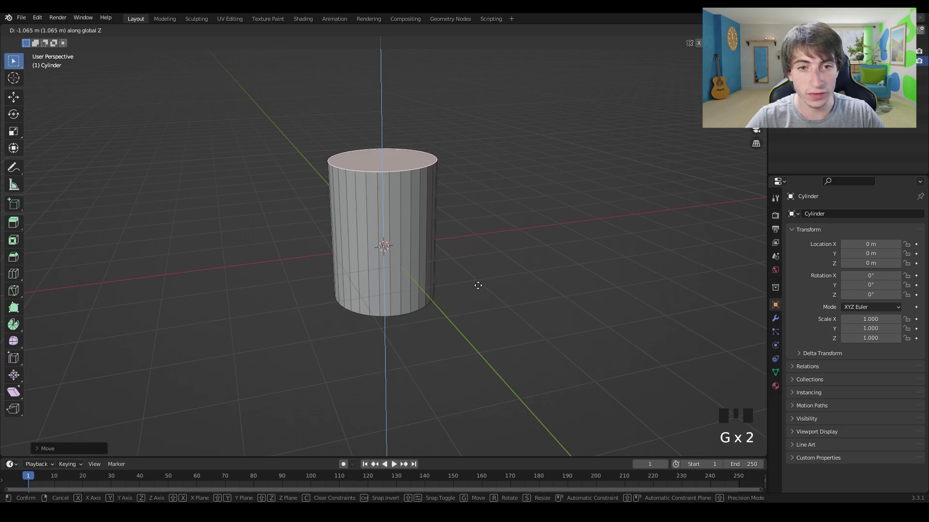
left_click(490, 251)
Step: Inset the top face by about 0.15 m and scale the inner face up slightly to thin the rim
middle_click_drag(497, 257, 453, 290)
scroll(477, 259, "up", 2)
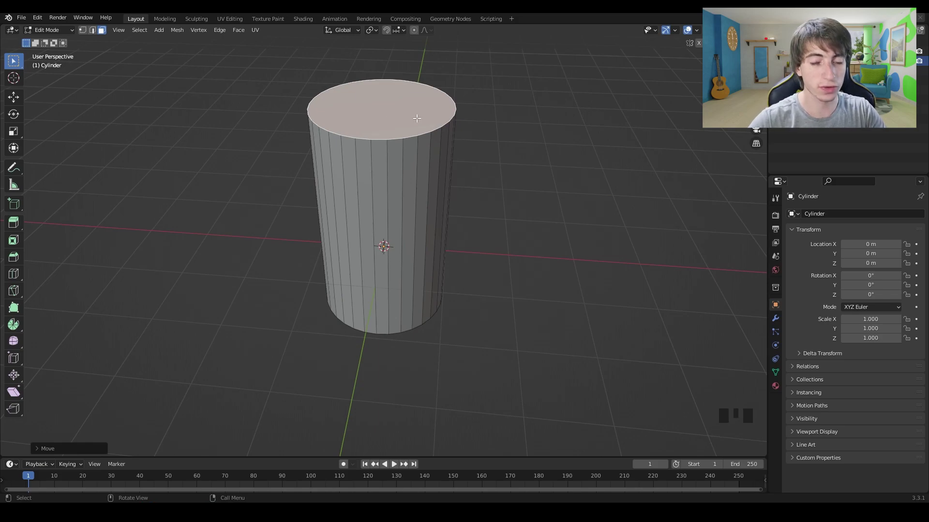
key("i")
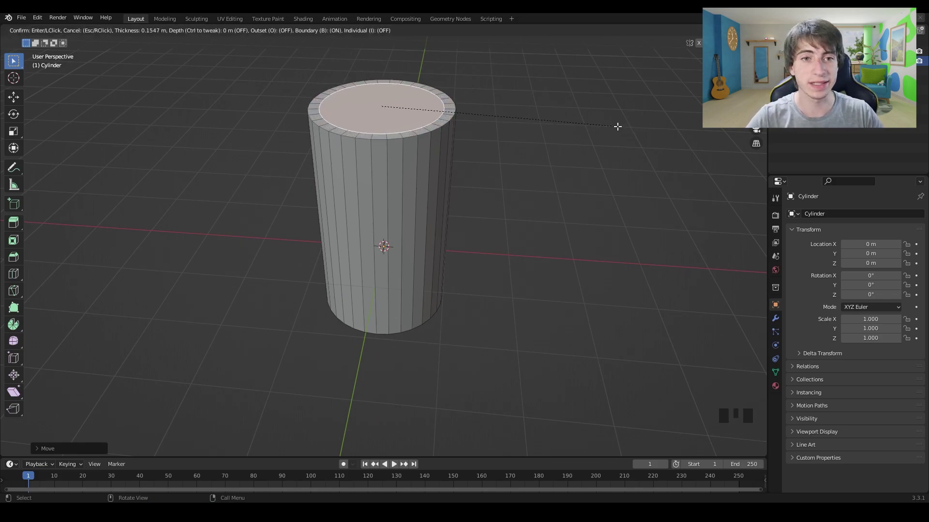
left_click(617, 125)
middle_click_drag(570, 144, 515, 148)
key("s")
left_click(572, 152)
middle_click_drag(515, 148, 518, 178, "shift")
scroll(504, 184, "up", 1)
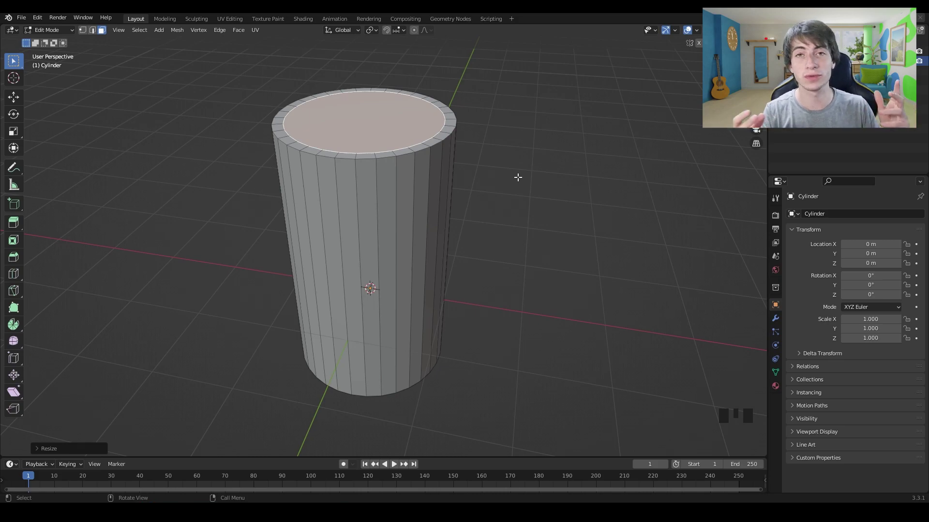
Step: Extrude the inner top face downward to hollow out the glass
middle_click_drag(517, 178, 479, 229)
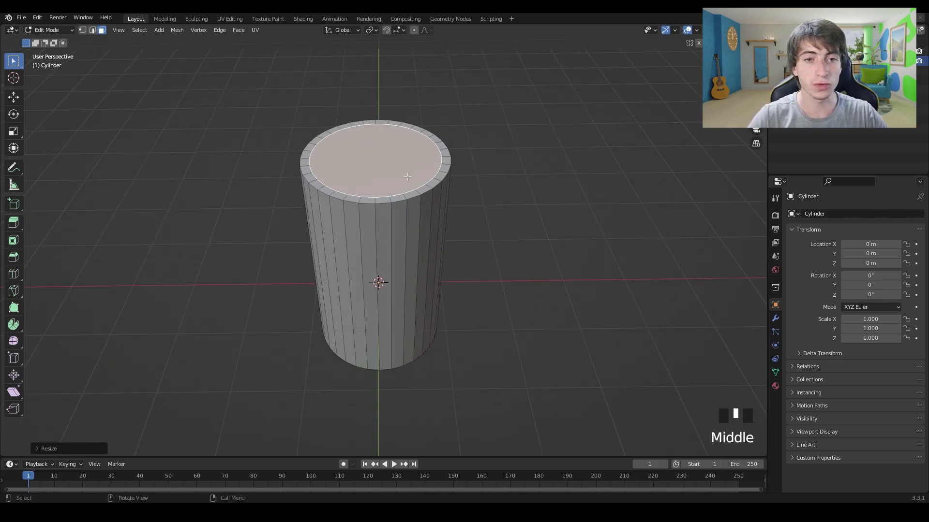
middle_click_drag(493, 176, 509, 191)
key("e")
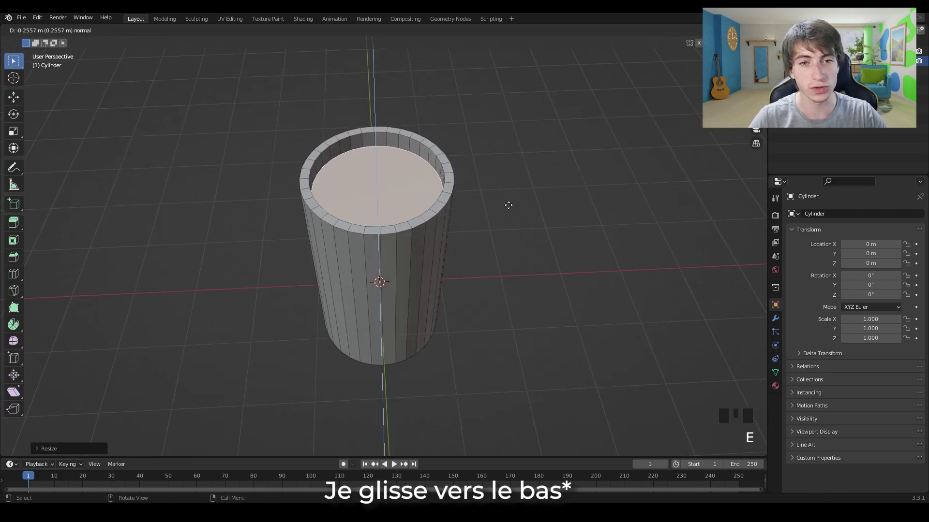
left_click(512, 271)
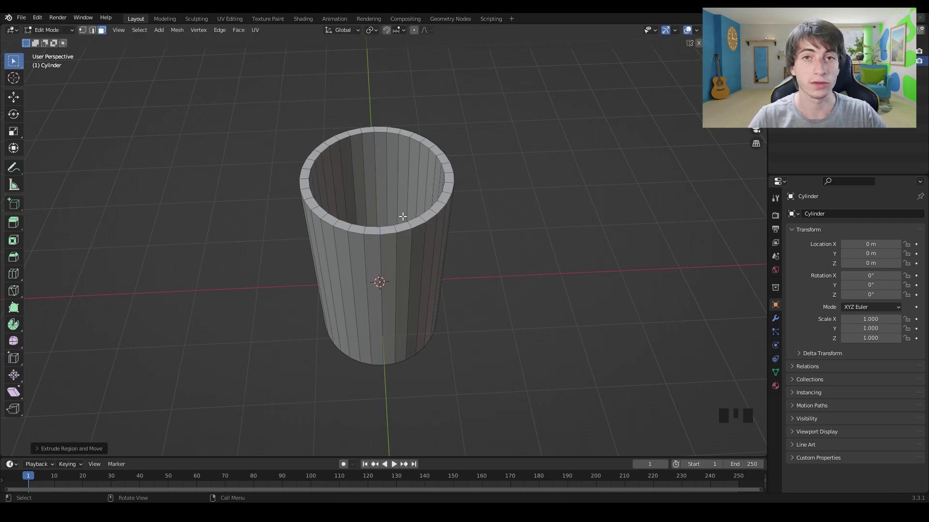
Step: Lower the glass's inner floor face further along Z
middle_click_drag(482, 191, 493, 207)
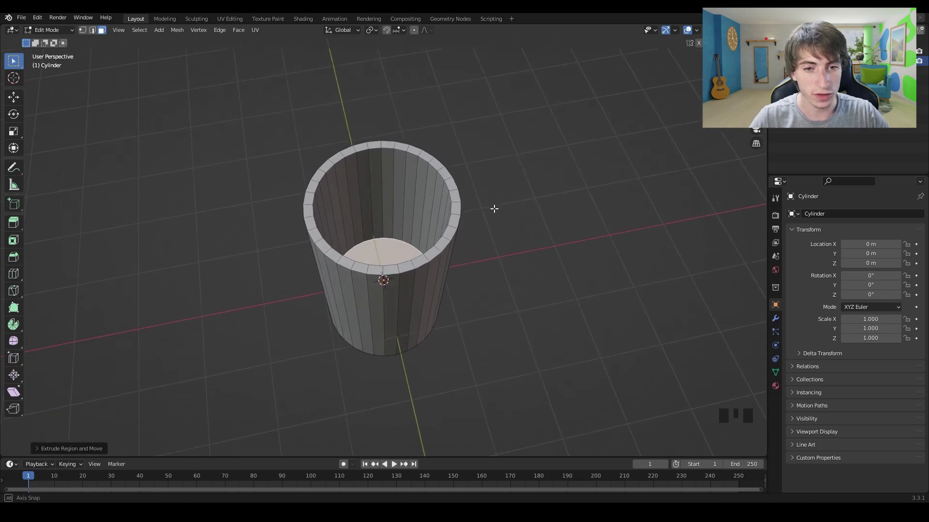
key("g")
key("z")
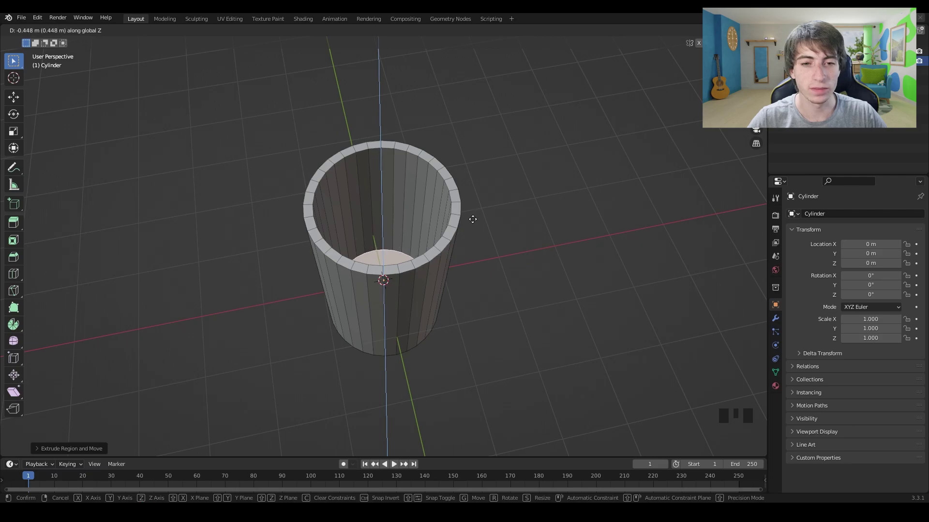
left_click(473, 219)
Step: In the right orthographic view with X-ray on, fine-tune the inner floor's height along Z just above the glass's base
middle_click_drag(473, 219, 574, 169)
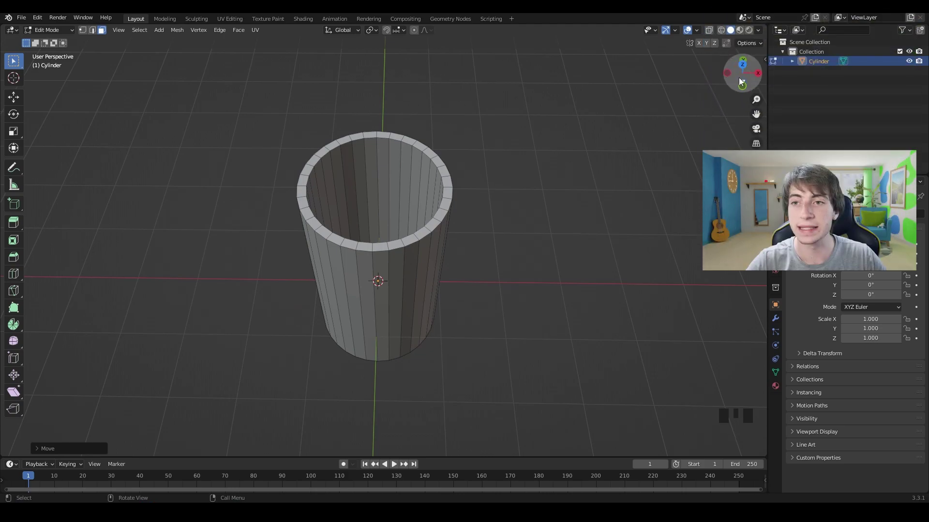
left_click(758, 75)
left_click(758, 75)
left_click(758, 76)
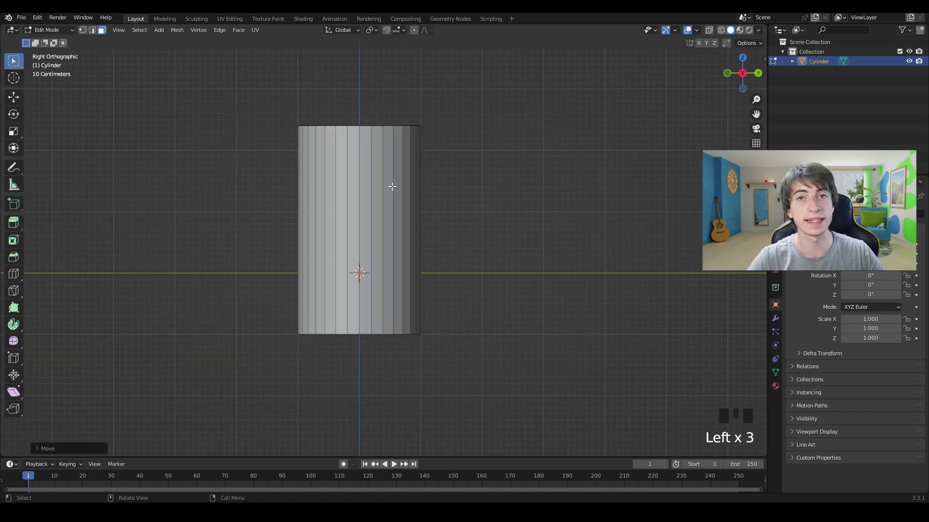
key("alt+z")
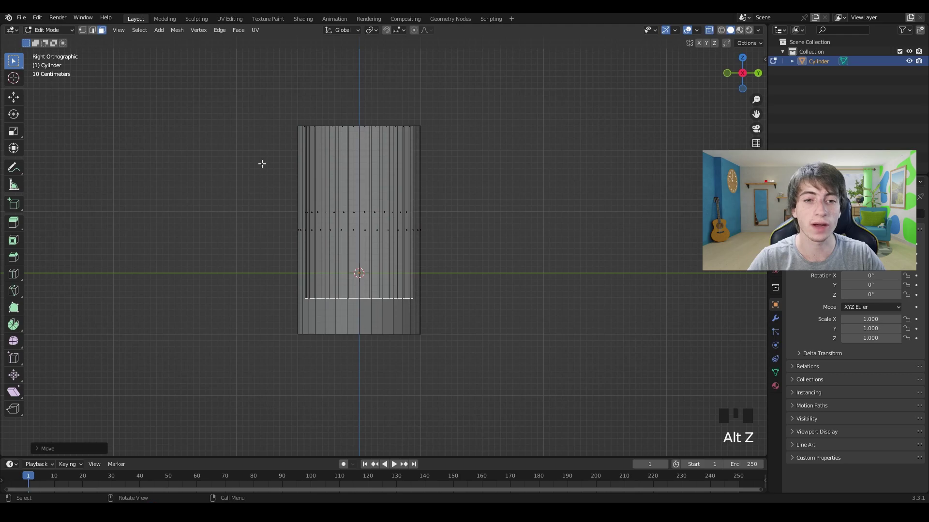
scroll(328, 303, "up", 2)
middle_click_drag(412, 324, 433, 295, "shift")
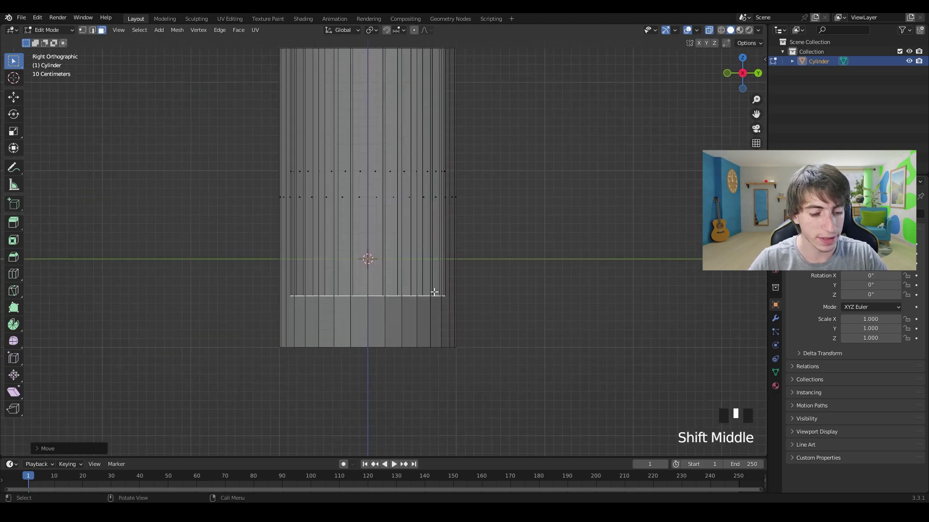
key("g")
key("z")
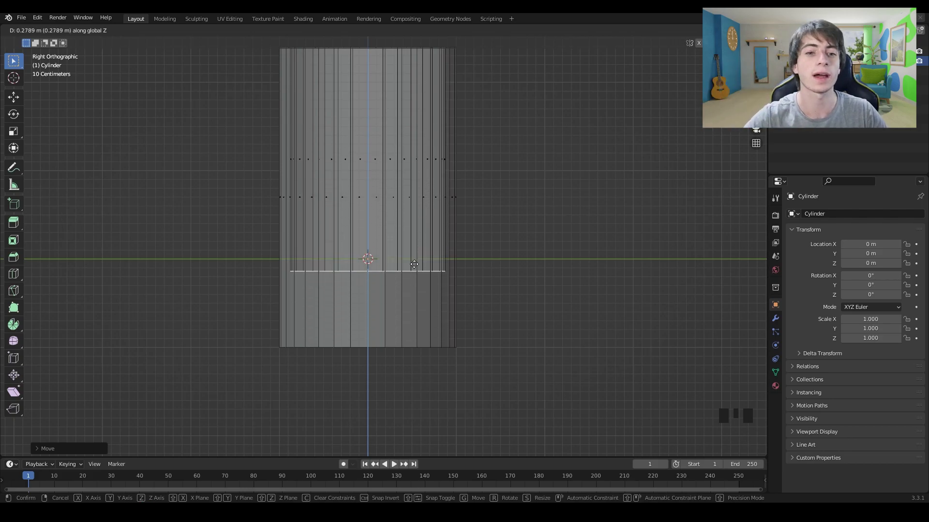
left_click(406, 293)
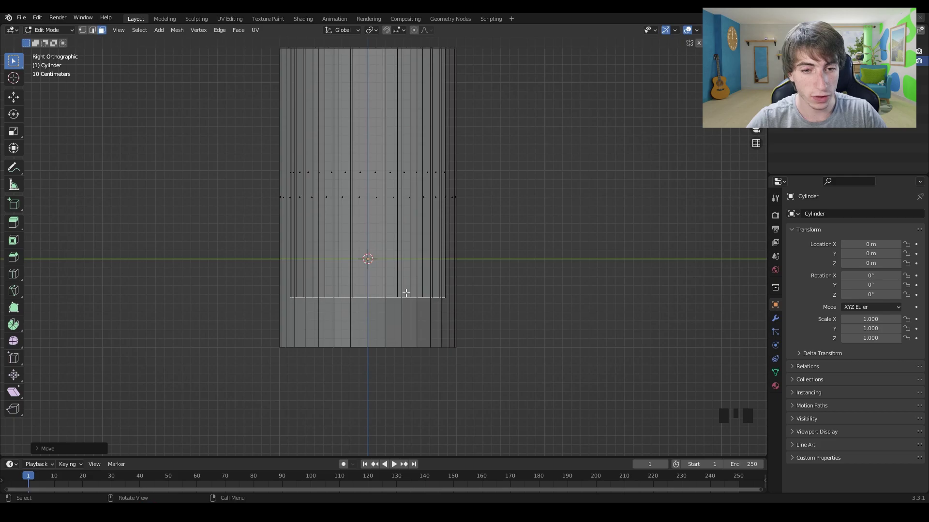
scroll(344, 332, "up", 1)
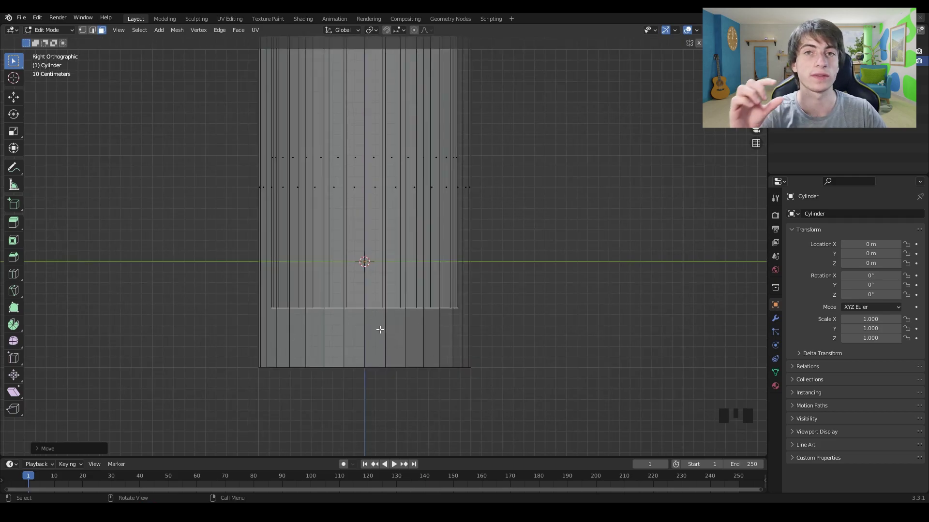
Step: Return the glass to Object Mode and view it in perspective
key("Tab")
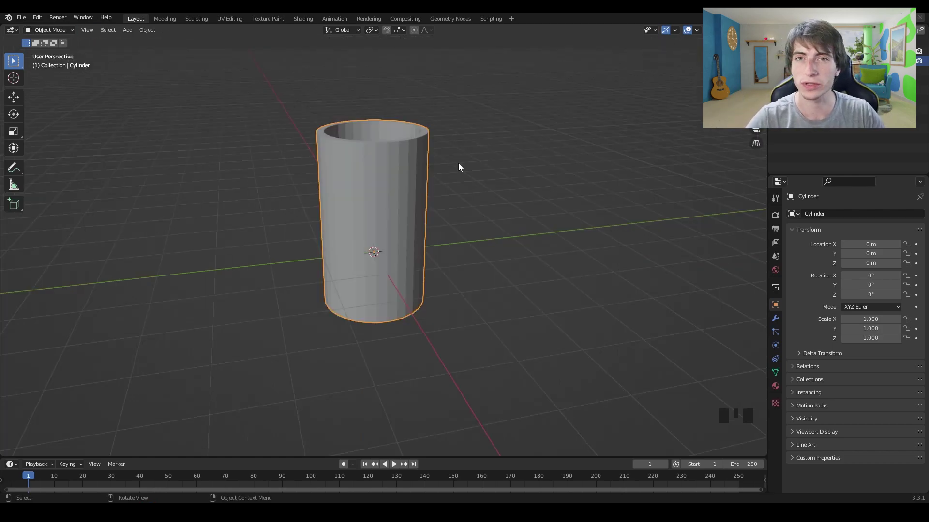
left_click(65, 29)
left_click(66, 36)
middle_click_drag(599, 198, 630, 204)
middle_click_drag(629, 204, 637, 206, "shift")
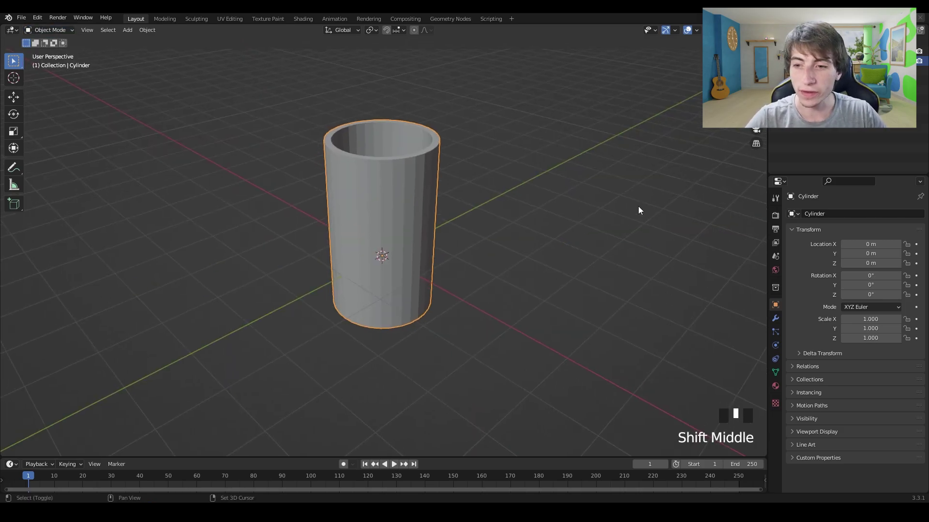
Step: Add a Subdivision Surface modifier to the glass and set its viewport level to 3
left_click(775, 316)
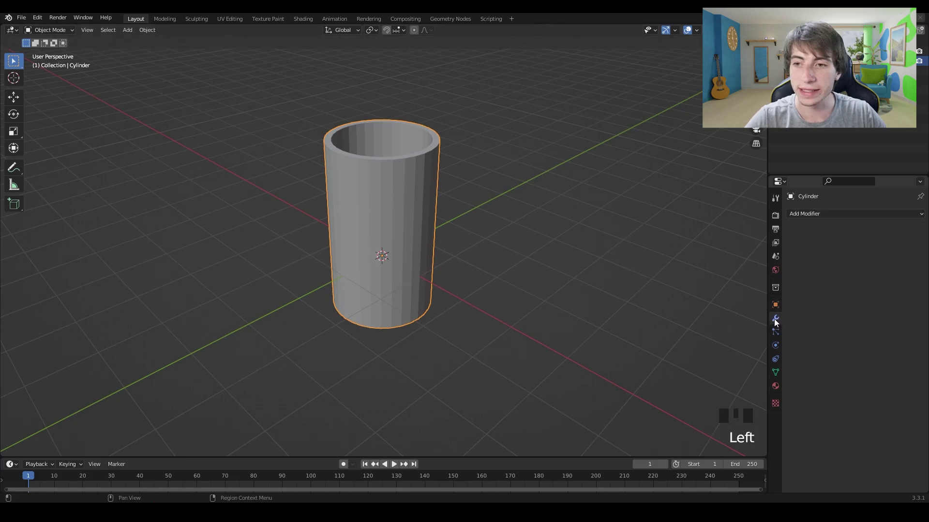
left_click(793, 214)
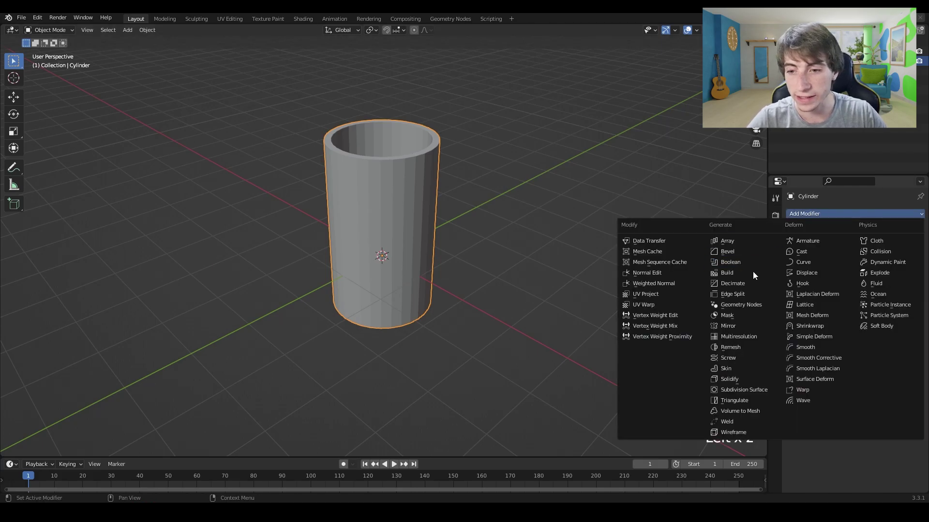
left_click(742, 391)
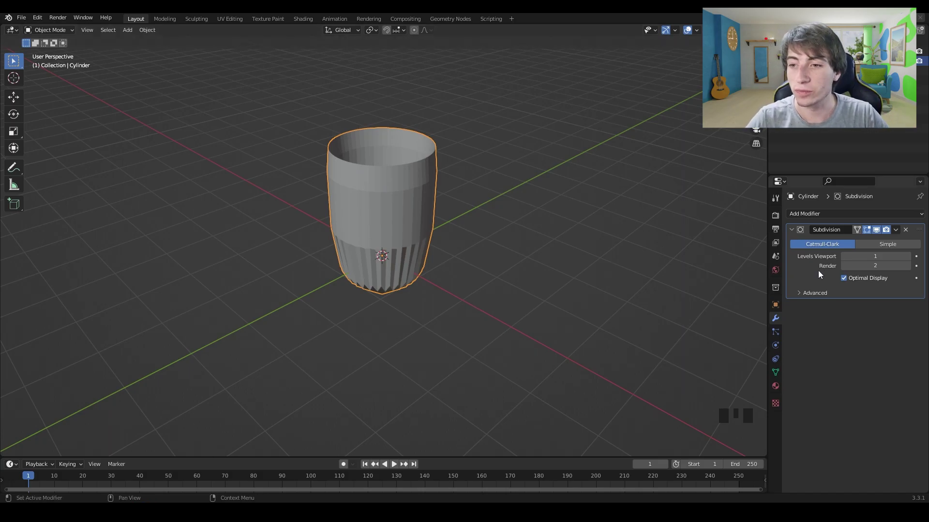
left_click(908, 257)
left_click(908, 256)
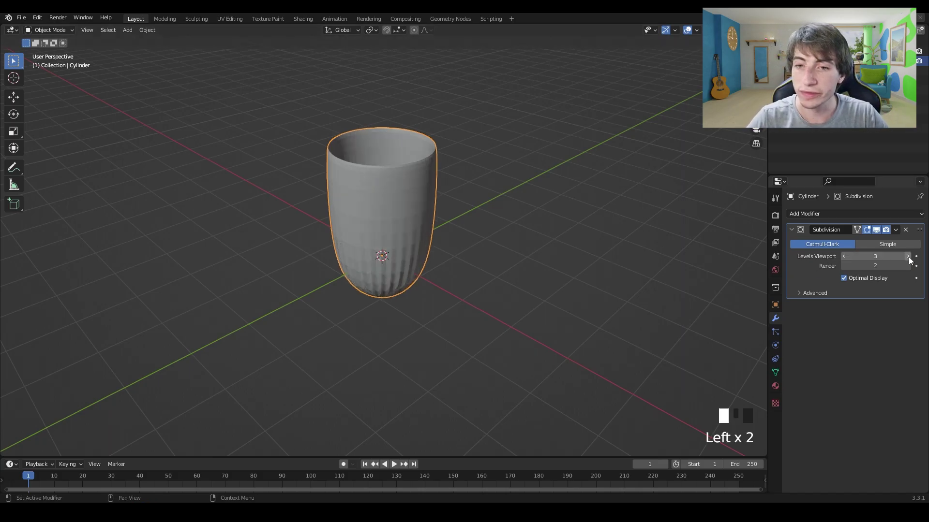
Step: In Edit Mode, inset the glass's inner floor face by about 0.06 m
middle_click_drag(530, 199, 485, 210)
key("Tab")
middle_click_drag(434, 182, 438, 302)
middle_click_drag(376, 270, 437, 199)
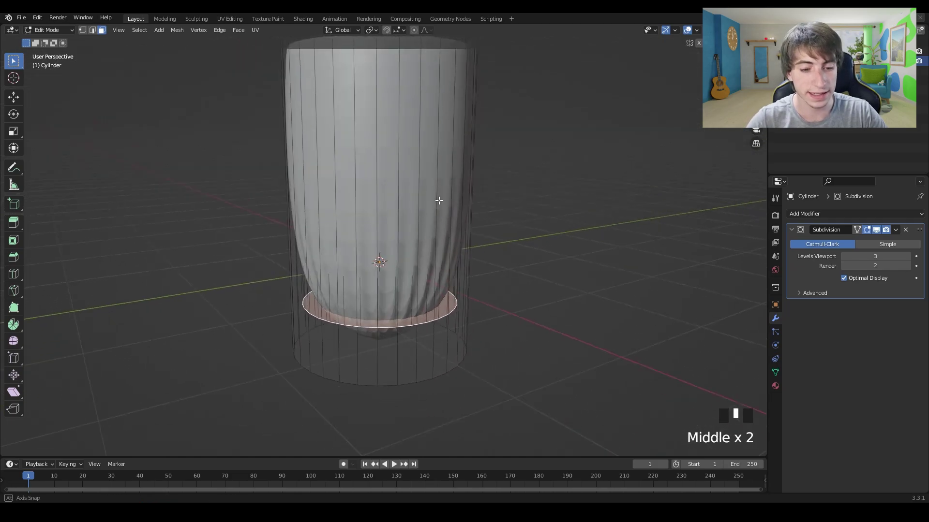
key("i")
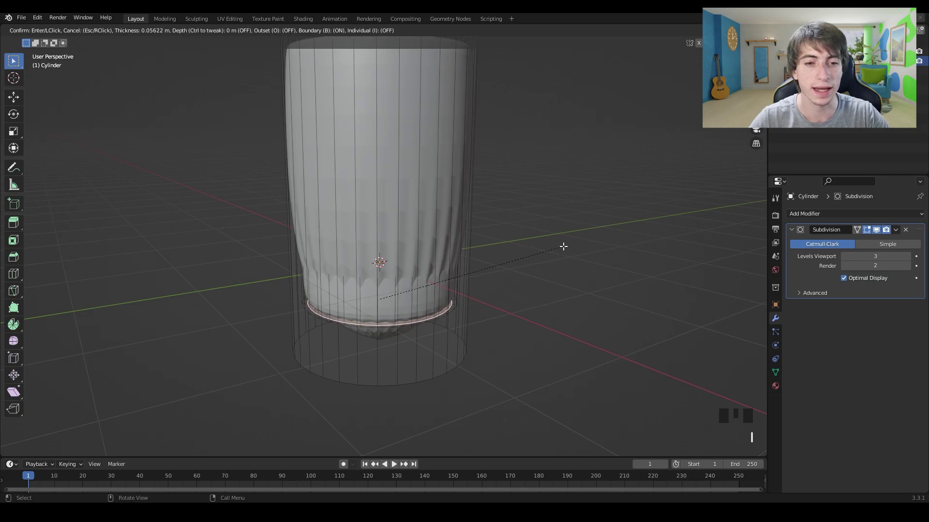
left_click(563, 246)
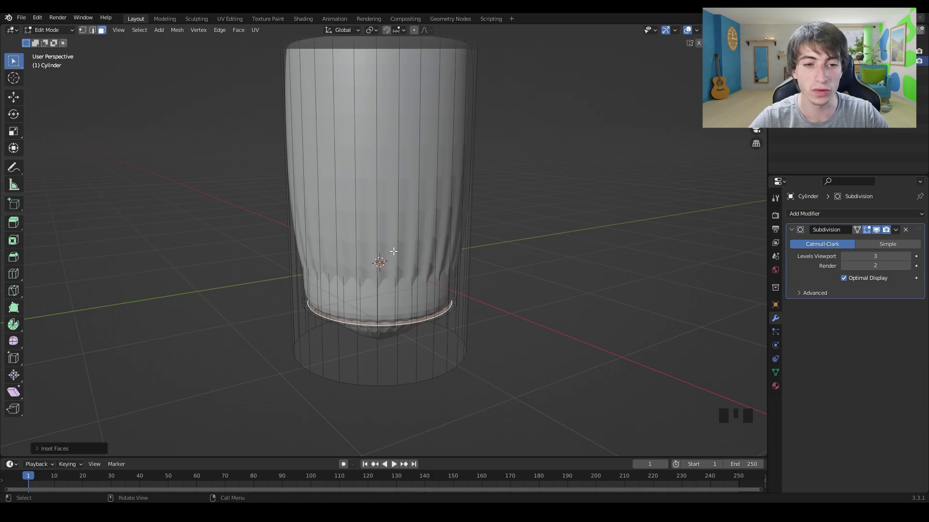
Step: Inset the inner floor face a second time by about 0.11 m and check the glass's underside in Object Mode
key("i")
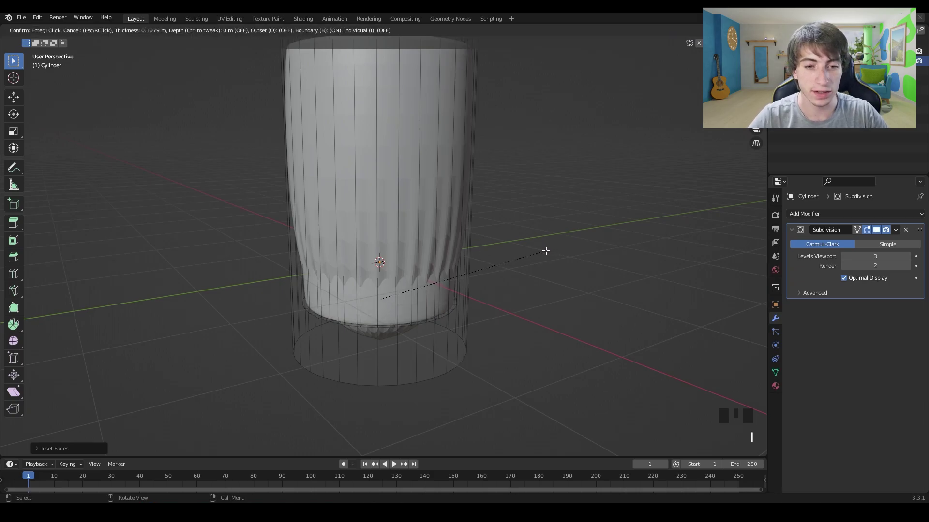
left_click(542, 252)
middle_click_drag(541, 251, 469, 247)
key("Tab")
middle_click_drag(344, 286, 336, 296)
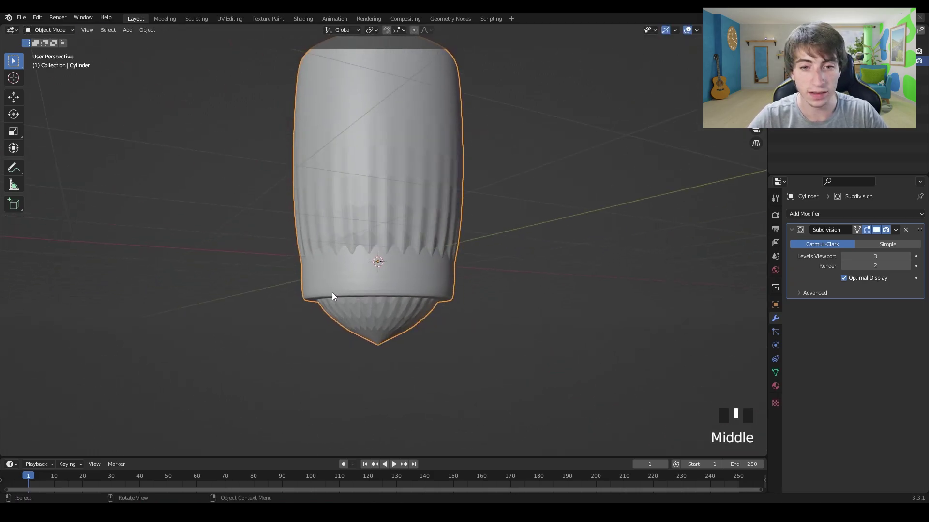
Step: In Edit Mode, add a loop cut around the glass's outer wall and slide it close to the base edge, factor about 0.94
middle_click_drag(455, 293, 534, 297)
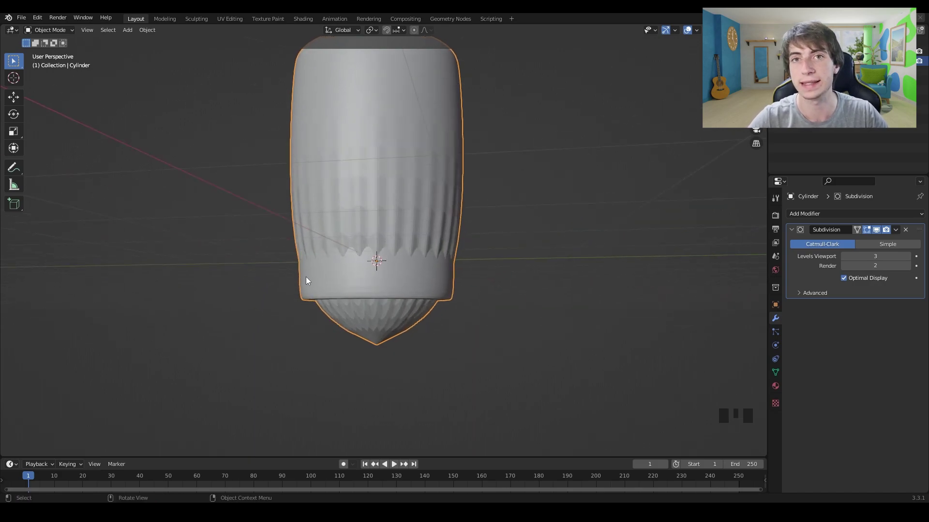
middle_click_drag(306, 280, 466, 222)
key("Tab")
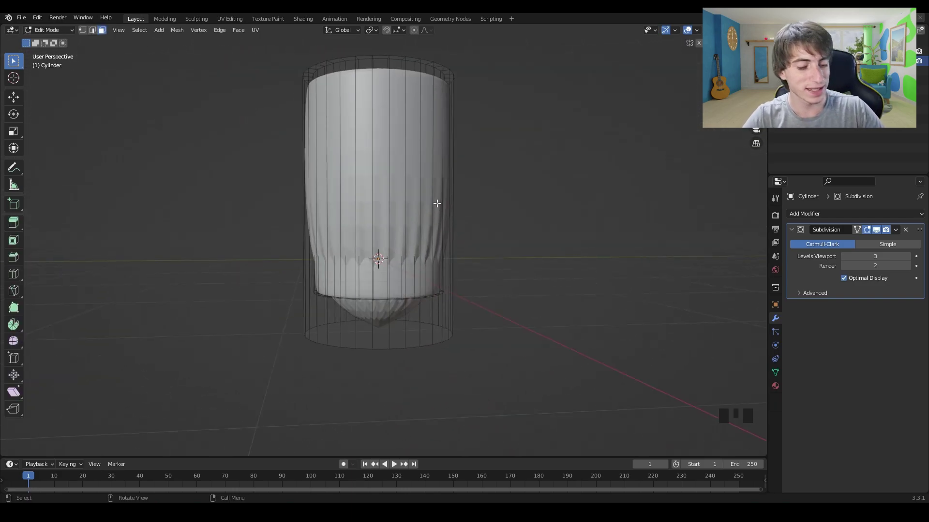
key("ctrl+r")
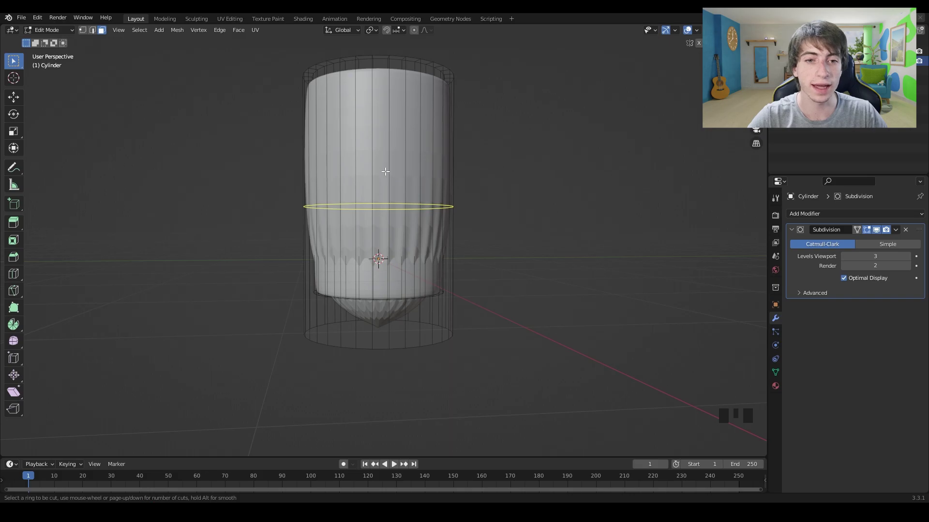
middle_click_drag(386, 171, 381, 216)
key("ctrl+r")
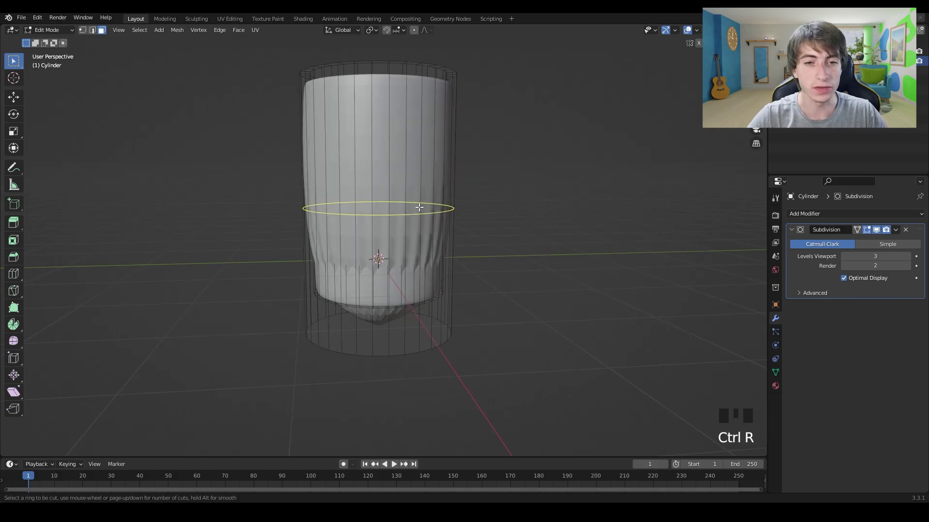
left_click(400, 204)
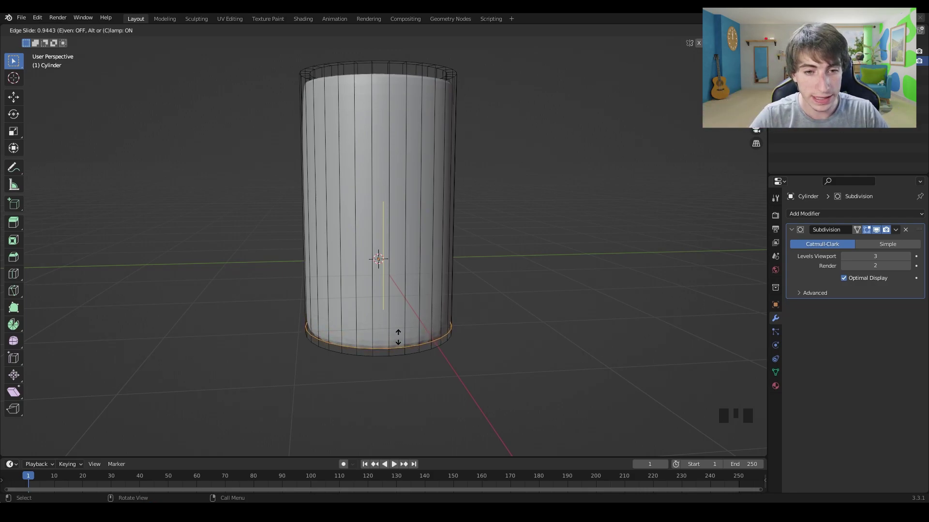
left_click(398, 338)
Step: Add a second loop cut around the glass's outer wall and slide it up to just below the rim
mouse_move(395, 202)
middle_mouse_down()
mouse_move(388, 226)
mouse_move(400, 213)
middle_mouse_up()
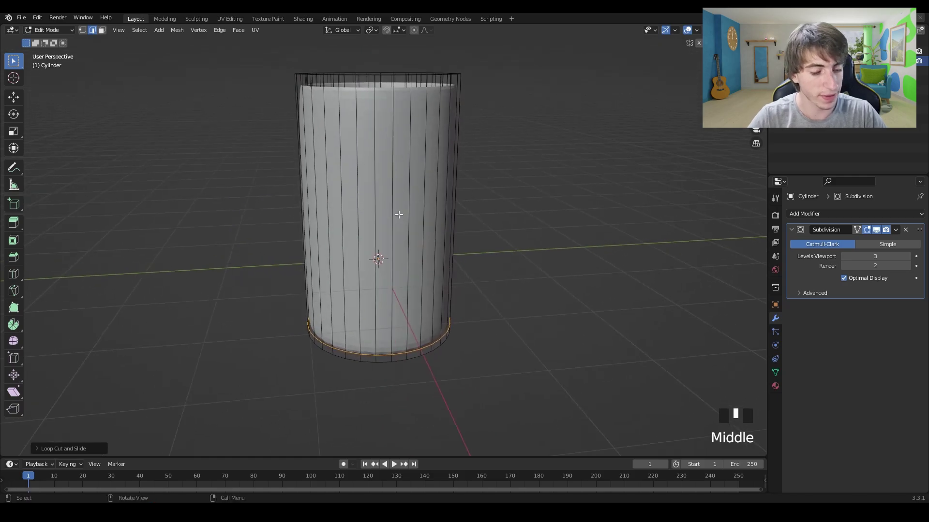
key("ctrl+r")
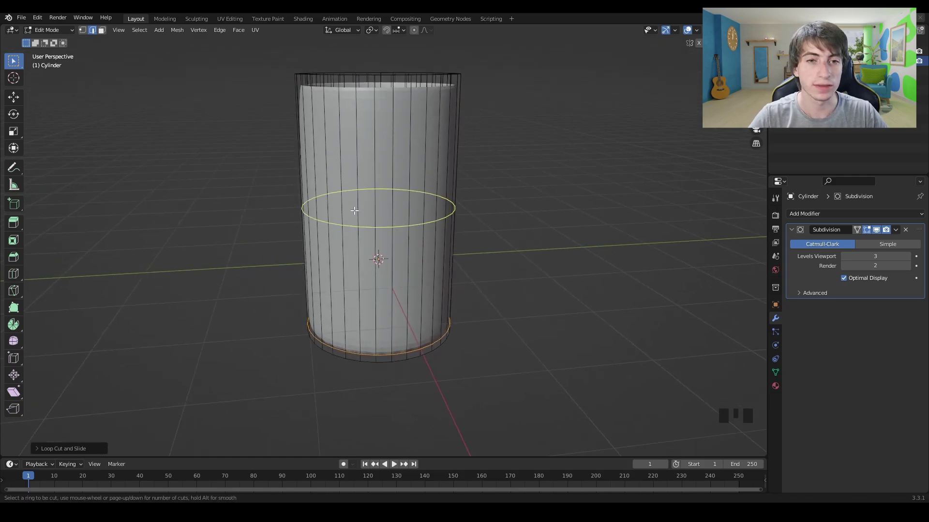
left_click(419, 229)
left_click(420, 98)
Step: Add a loop cut around the glass's inner wall and slide it up to just below the rim, factor about 0.91
middle_click_drag(420, 99, 387, 161)
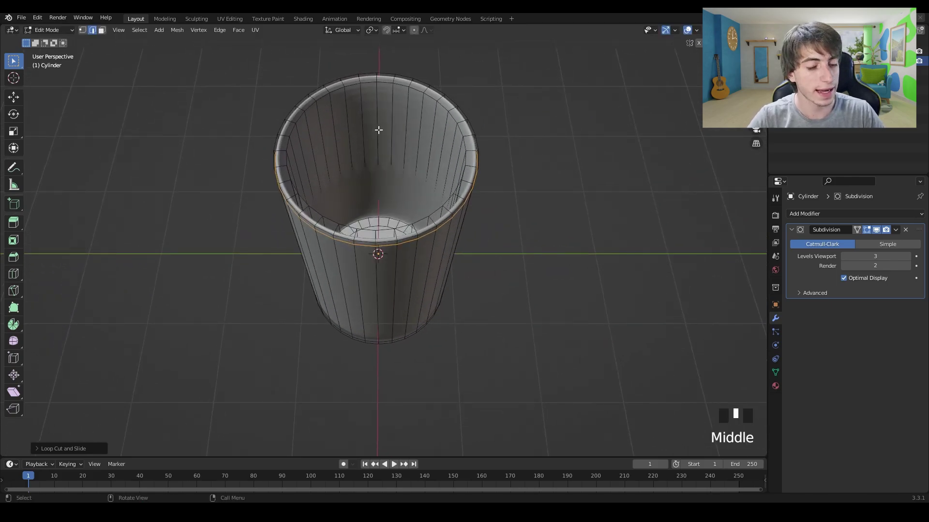
key("ctrl+r")
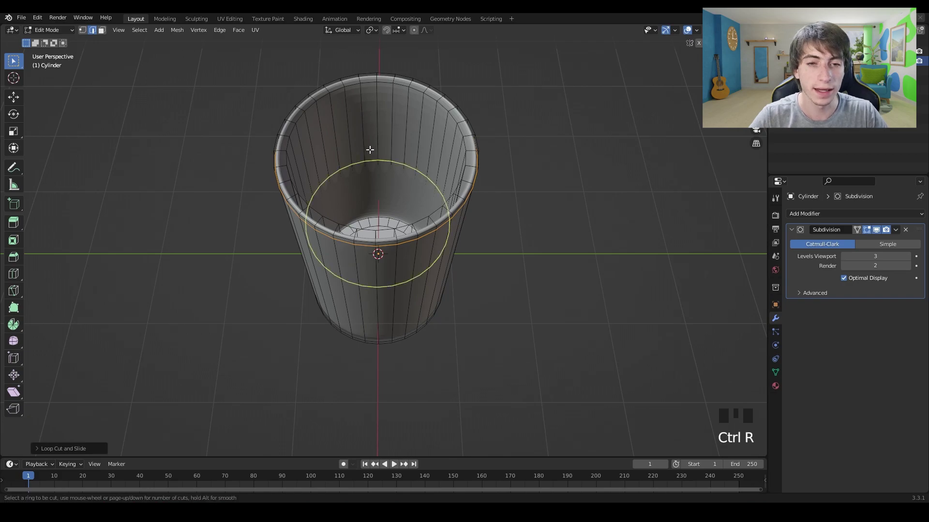
left_click(376, 89)
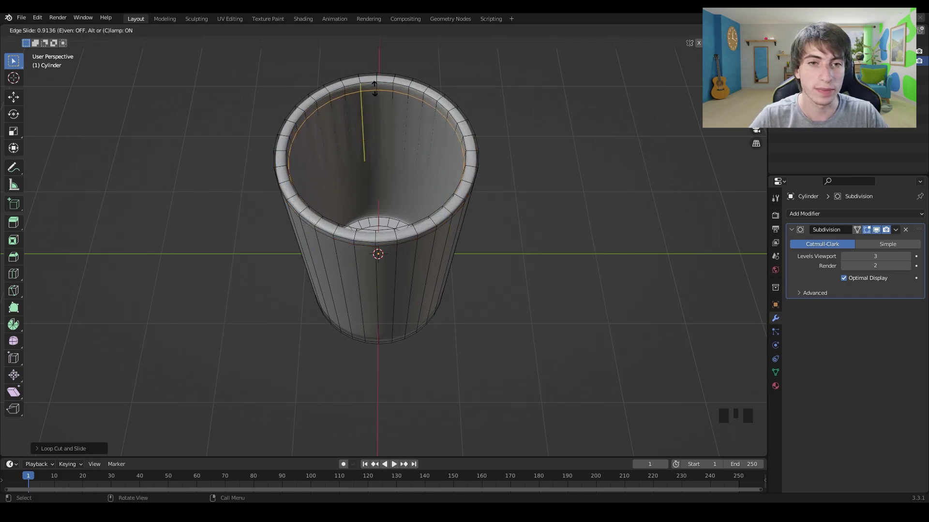
left_click(372, 87)
Step: Add another inner-wall loop cut slid down towards the floor and check the glass from above and below in Object Mode
key("ctrl+r")
left_click(375, 136)
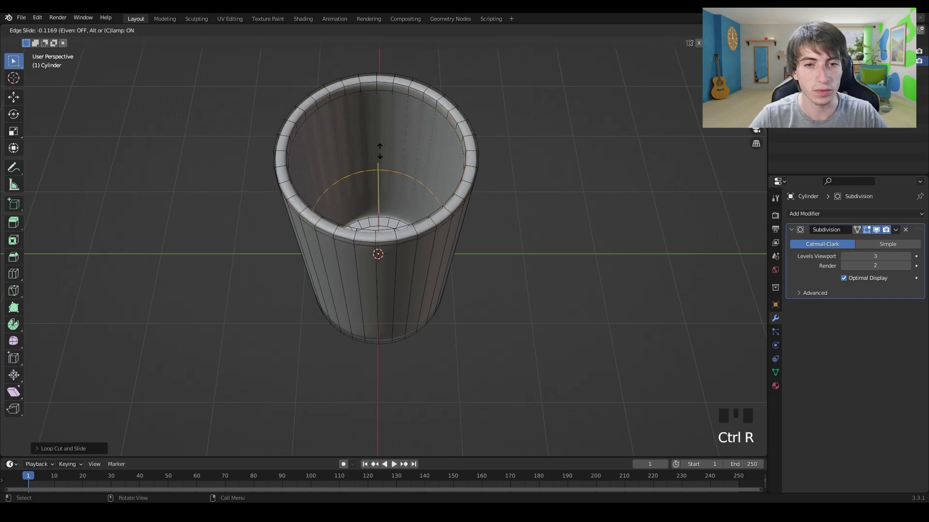
left_click(380, 189)
key("Tab")
middle_click_drag(390, 190, 401, 248)
scroll(382, 318, "up", 4)
scroll(390, 290, "down", 3)
middle_click_drag(370, 313, 381, 288)
scroll(386, 286, "up", 2)
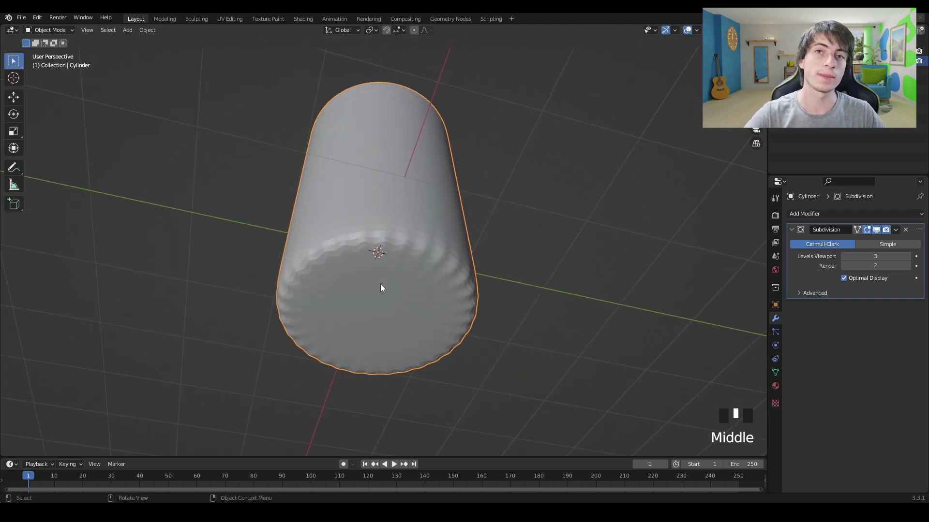
Step: In Edit Mode, inset the glass's outer bottom face twice: a narrow inset first, followed by one of about 0.1 m
key("Tab")
left_click(523, 313)
middle_click_drag(523, 313, 531, 315)
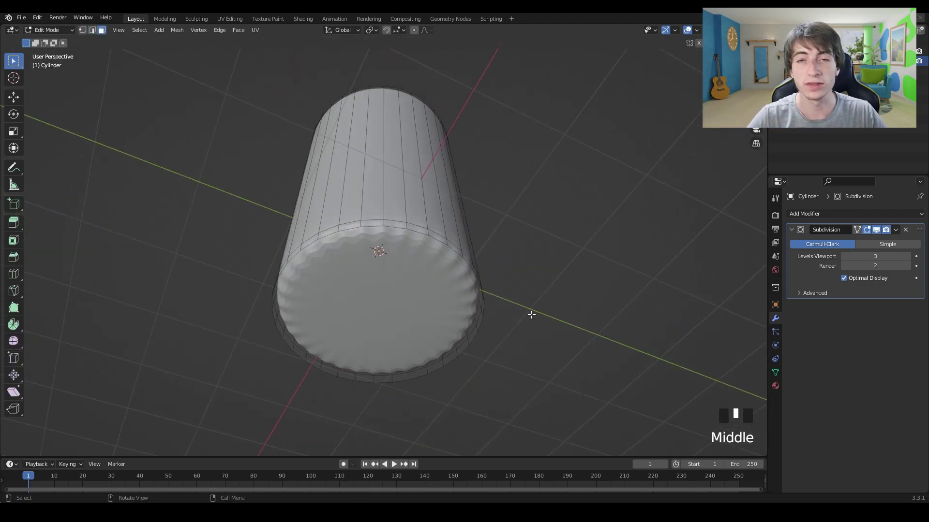
left_click(431, 307)
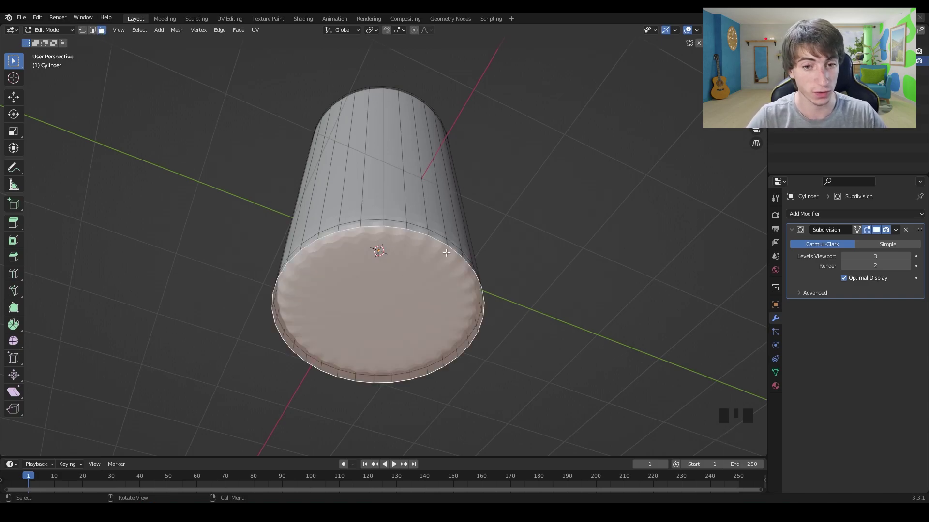
key("i")
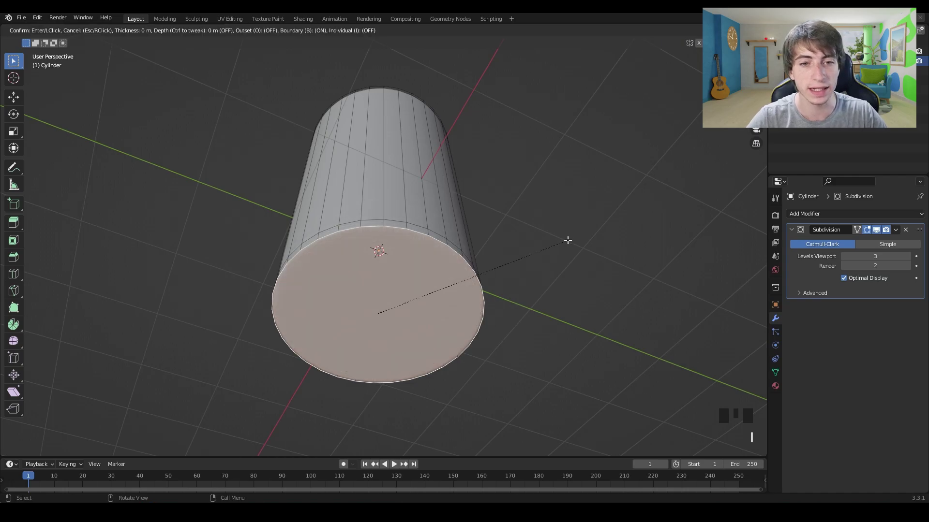
left_click(563, 241)
key("i")
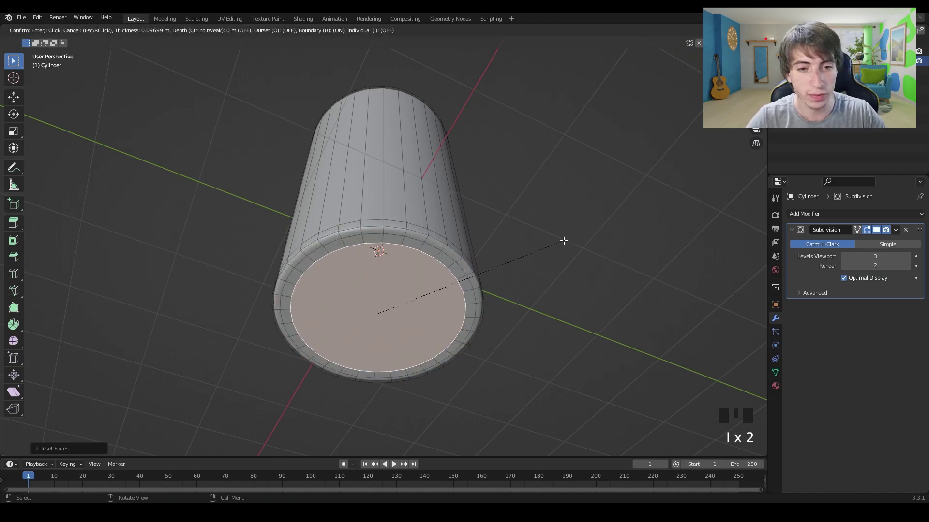
left_click(550, 247)
Step: Return to Object Mode and apply Shade Smooth to the glass
mouse_move(549, 246)
middle_mouse_down()
mouse_move(505, 256)
mouse_move(540, 282)
mouse_move(582, 288)
mouse_move(405, 250)
mouse_move(543, 270)
mouse_move(497, 201)
mouse_move(471, 214)
mouse_move(541, 243)
middle_mouse_up()
key("Tab")
right_click(421, 201)
left_click(421, 202)
middle_click_drag(421, 202, 502, 222)
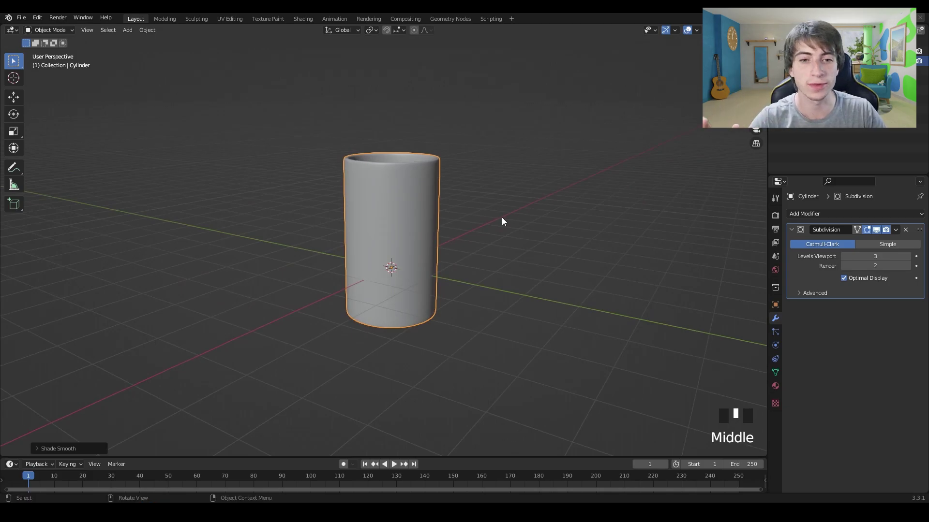
Step: Add a new mesh cylinder for the liquid and move it upwards within the glass
middle_click_drag(499, 221, 451, 180)
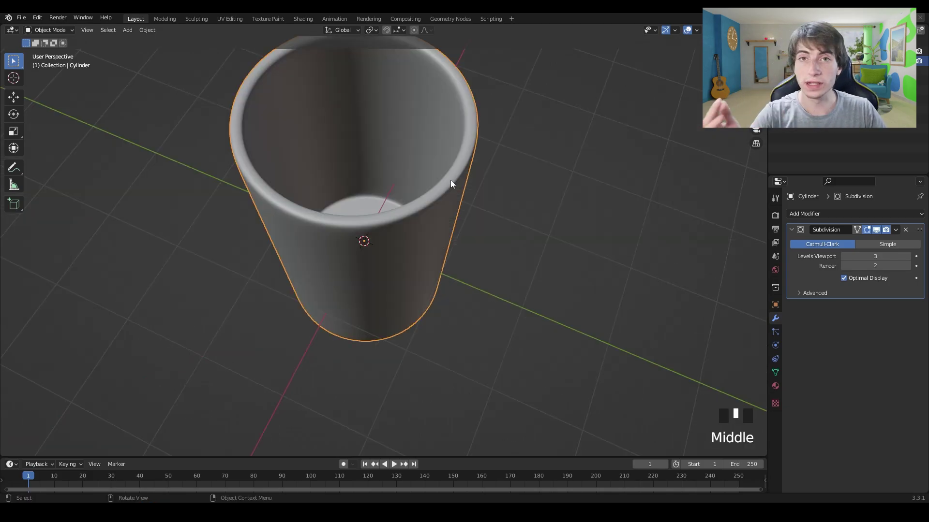
key("shift+a")
mouse_move(451, 180)
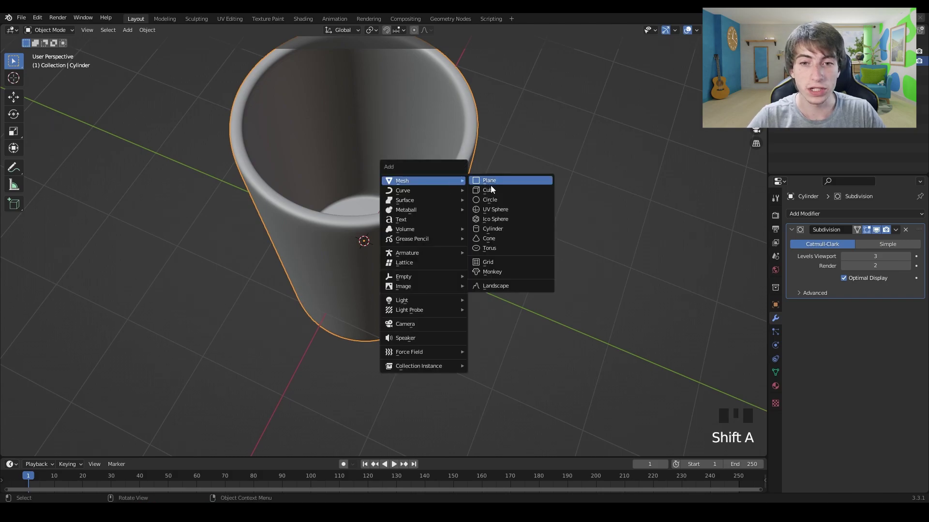
left_click(493, 229)
middle_click_drag(494, 227, 502, 187)
key("g")
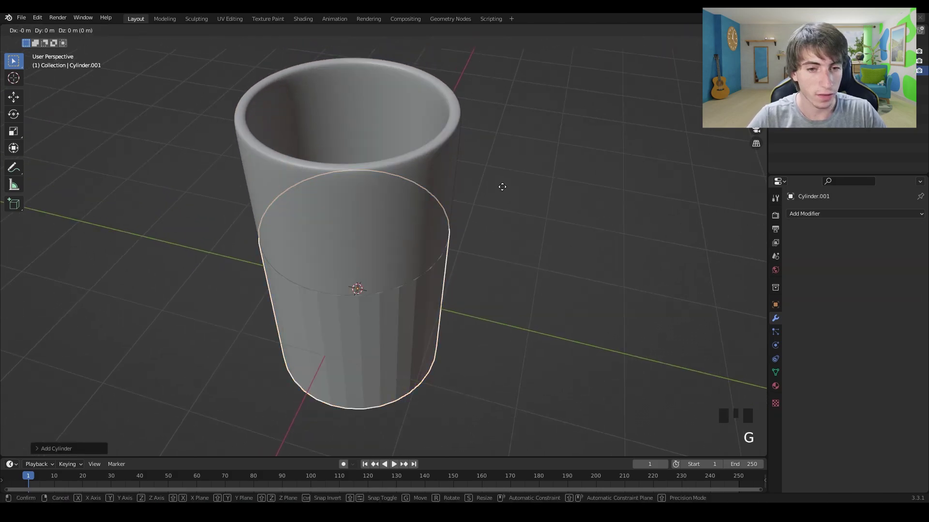
left_click(526, 151)
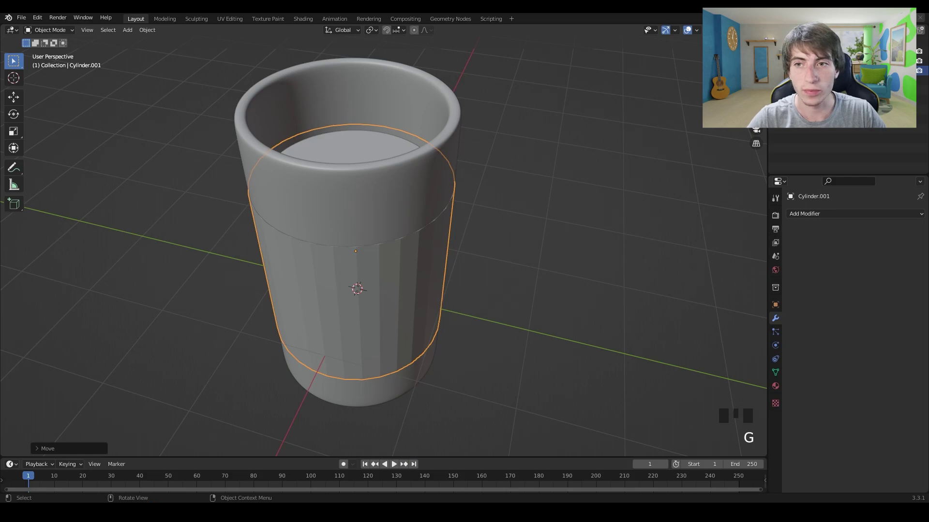
Step: In the right orthographic view, scale the new cylinder down uniformly to about the glass's inner width
left_click(736, 83)
middle_click_drag(433, 344, 493, 182, "shift")
scroll(493, 182, "up", 4)
middle_click_drag(445, 279, 443, 253, "shift")
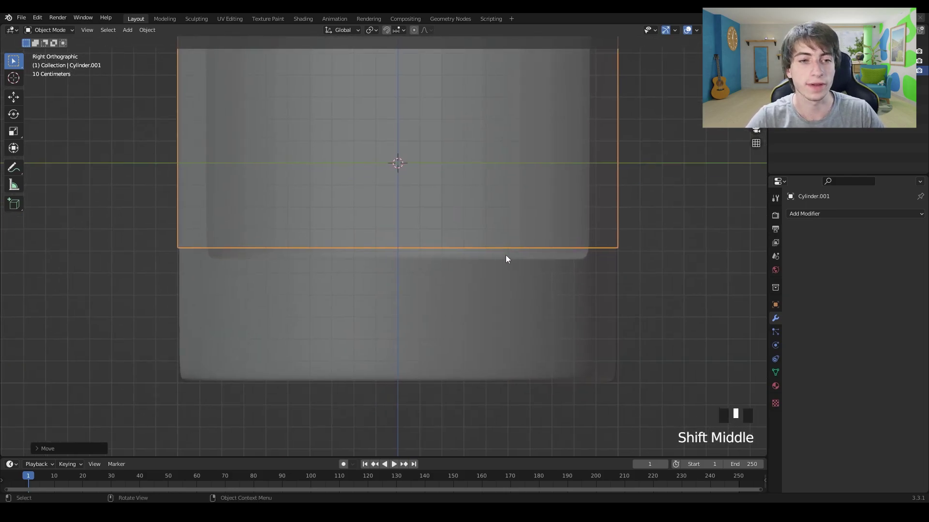
scroll(606, 258, "down", 1)
key("s")
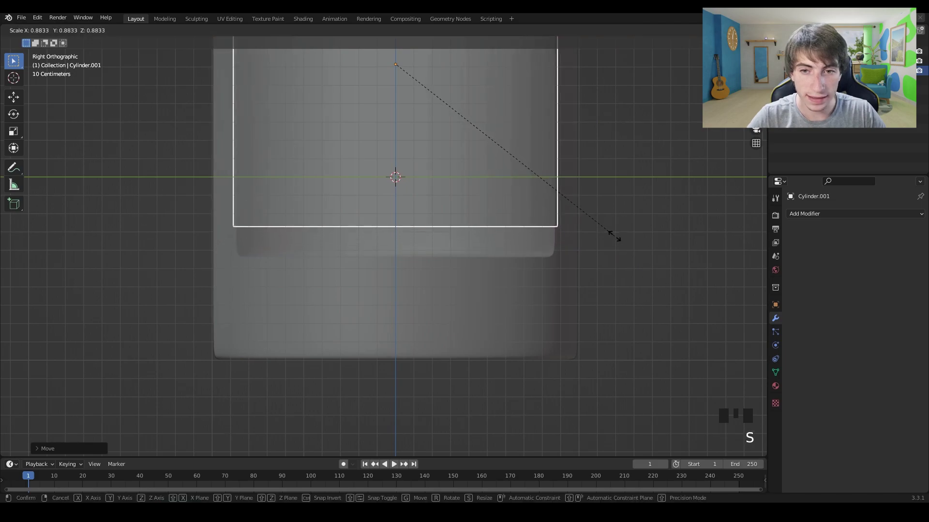
left_click(611, 233)
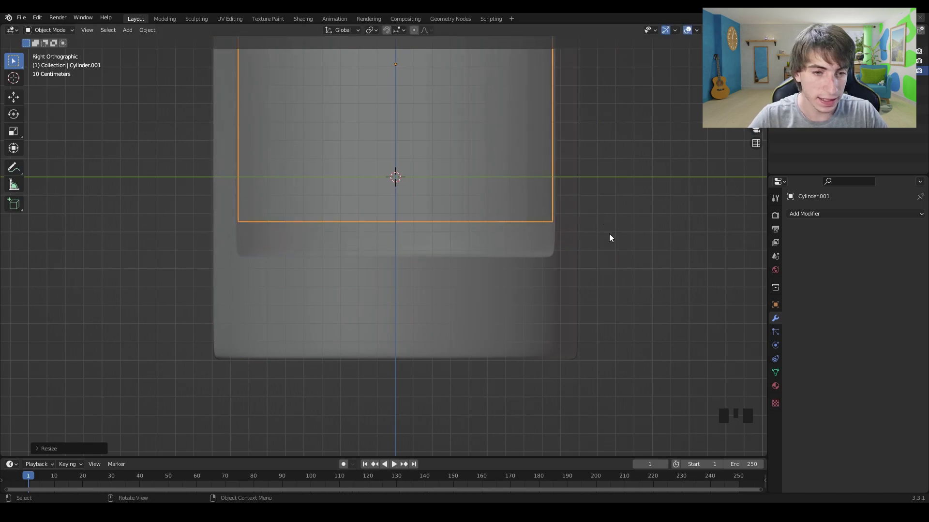
Step: Lower the inner cylinder about 0.18 m along Z onto the glass's inner floor and scale it horizontally to fit the inner walls
key("g")
key("z")
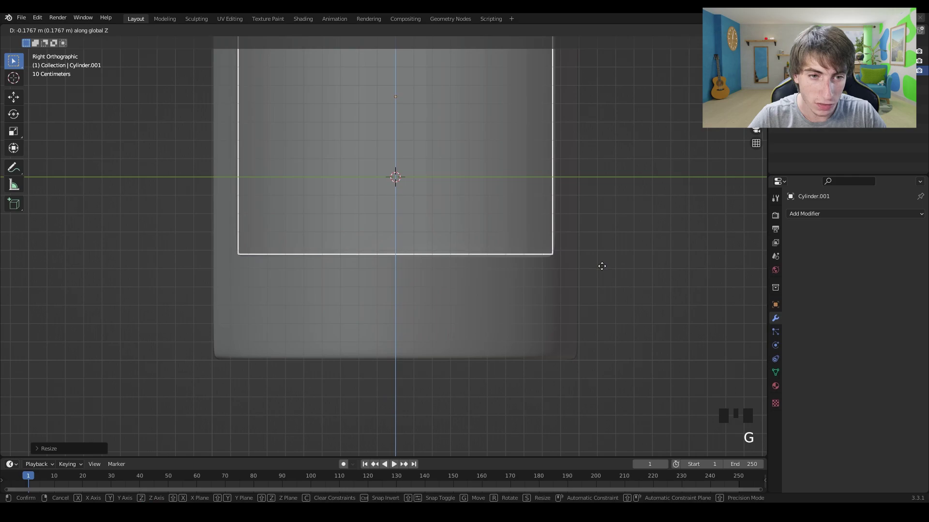
left_click(601, 267)
key("s")
key("shift+z")
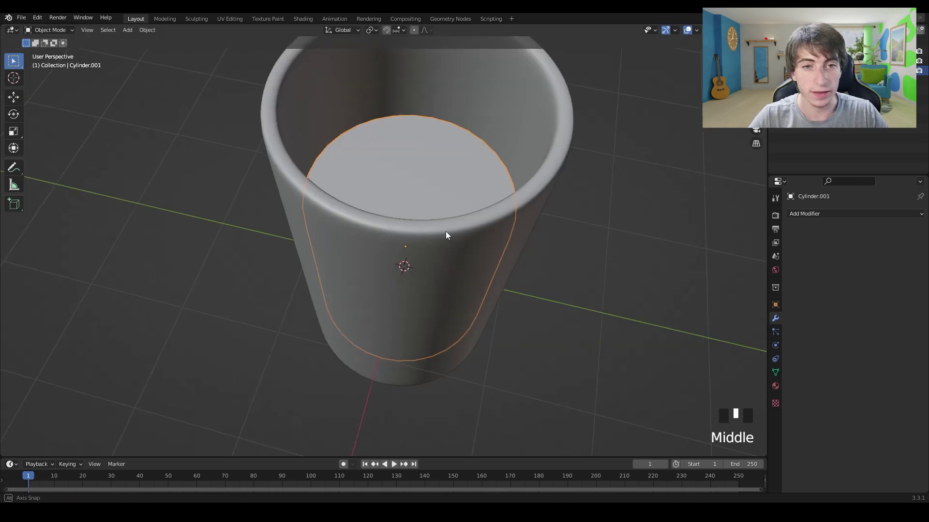
Step: In Edit Mode, raise the inner cylinder's top face about 0.54 m along Z, and return to Object Mode with nothing selected
middle_click_drag(445, 232, 444, 236)
key("Tab")
mouse_move(431, 160)
middle_mouse_down()
mouse_move(433, 149)
mouse_move(428, 164)
middle_mouse_up()
key("3")
left_click(379, 132)
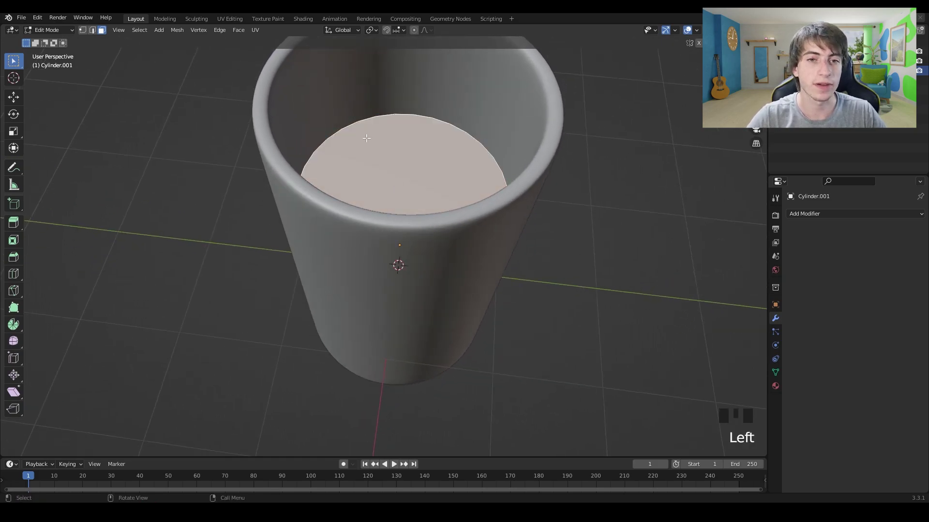
middle_click_drag(437, 143, 429, 118)
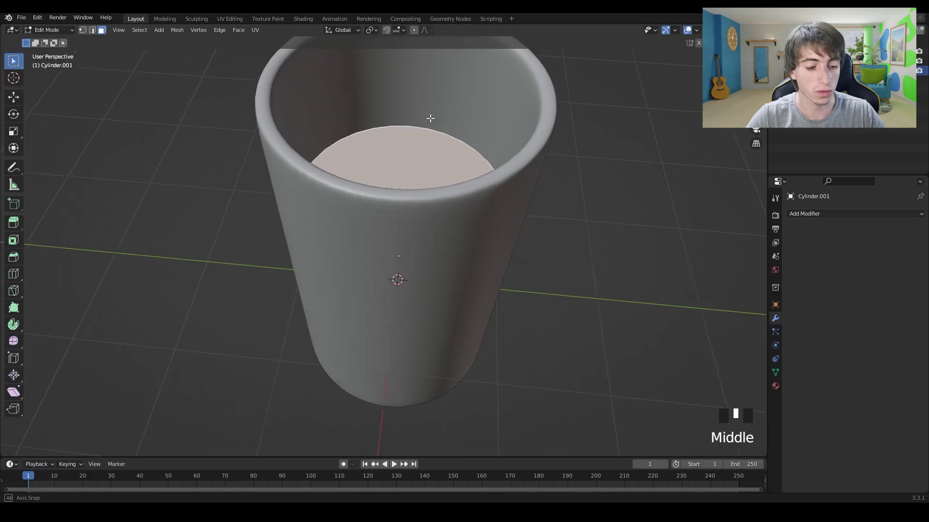
scroll(429, 118, "down", 3)
key("g")
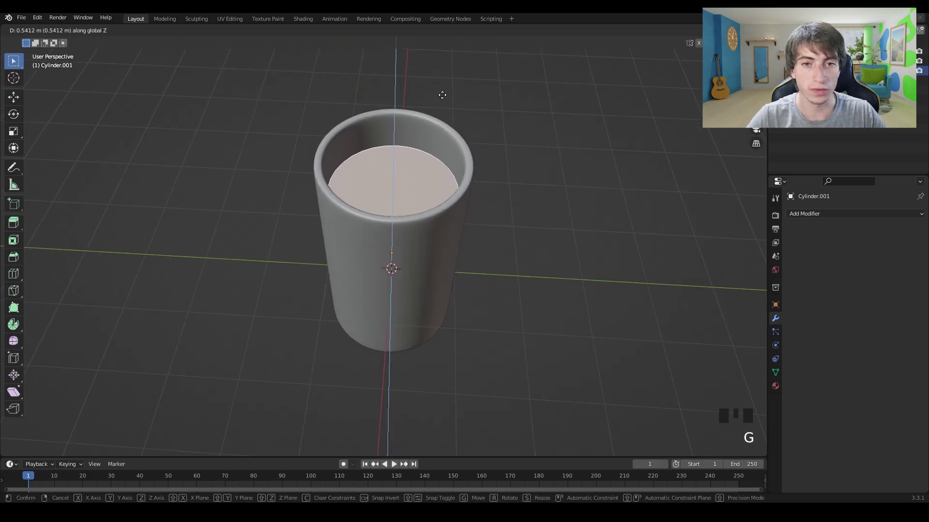
left_click(442, 97)
key("Tab")
left_click(503, 138)
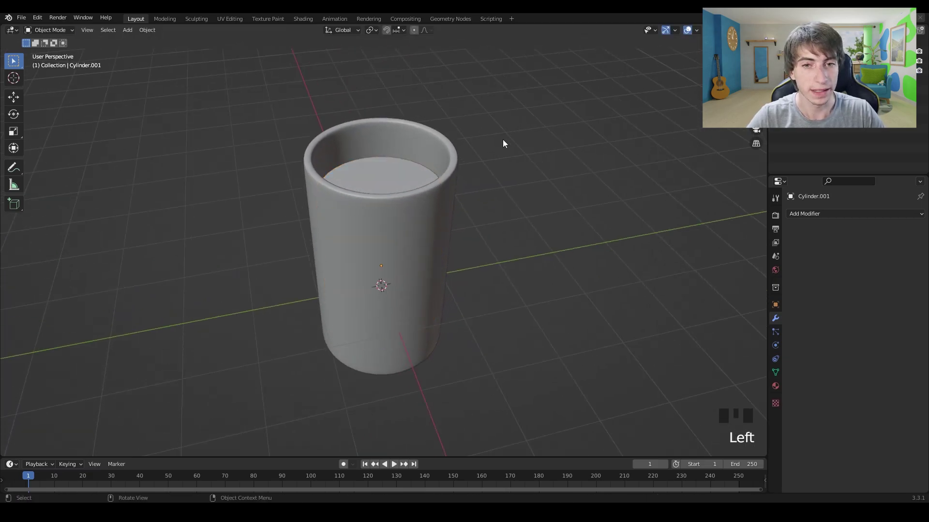
middle_click_drag(503, 138, 482, 116)
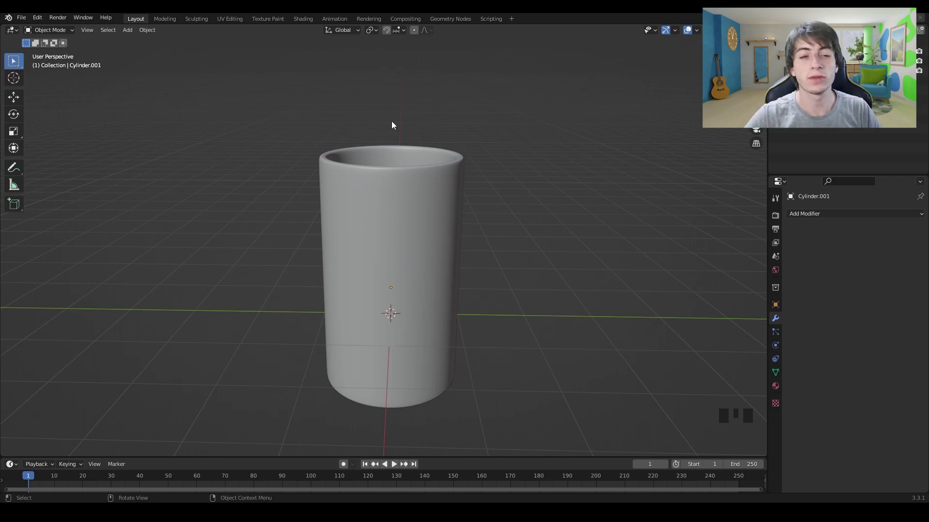
Step: In the Shading workspace, select the outer glass and create a new material for it
left_click(303, 18)
scroll(513, 145, "up", 2)
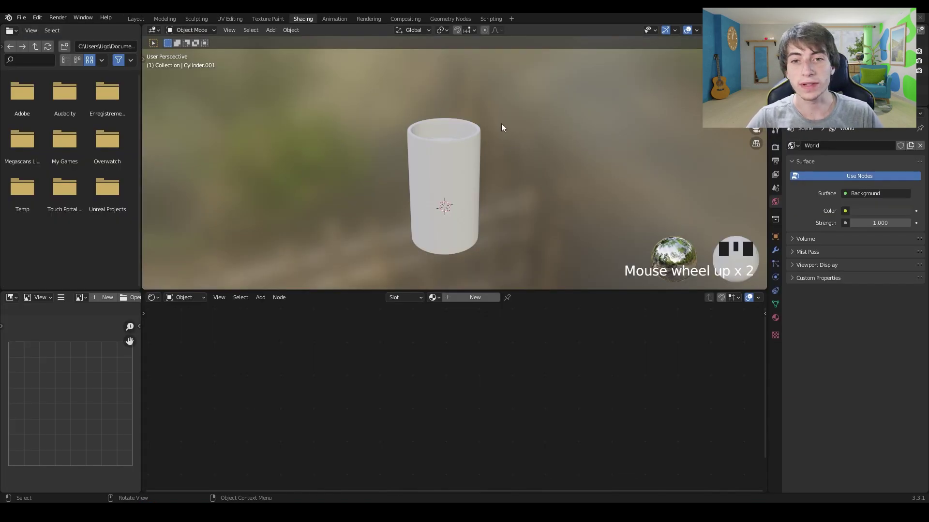
left_click(480, 131)
left_click(469, 297)
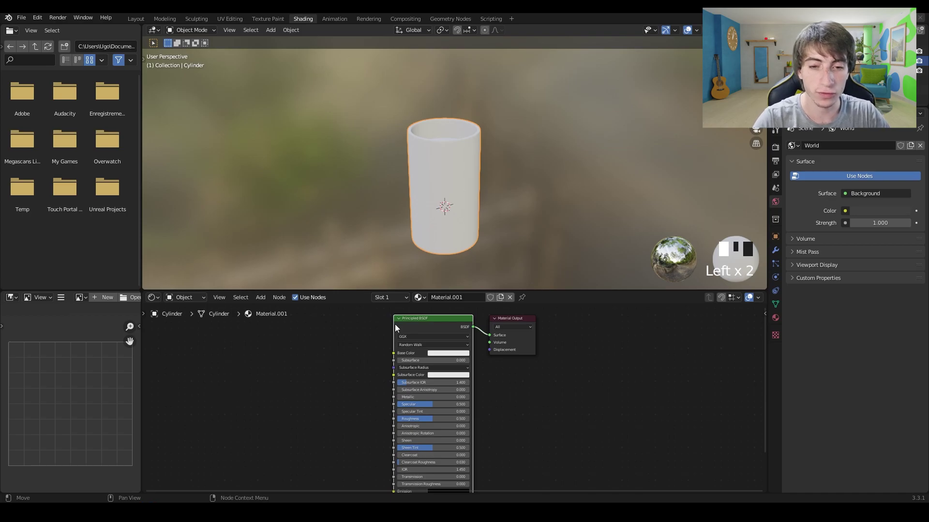
Step: Replace the outer glass material's Principled BSDF node with a Glass BSDF node placed before the Material Output
key("Delete")
key("shift+a")
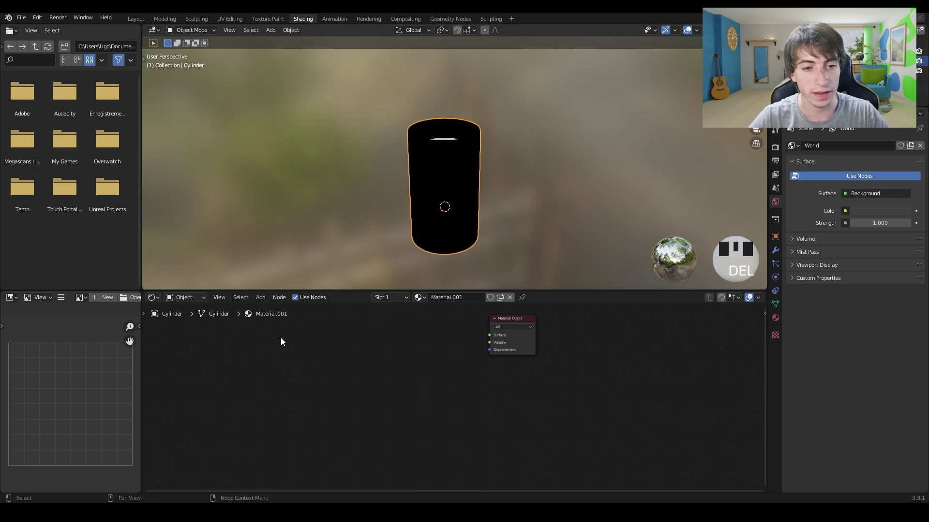
left_click(260, 297)
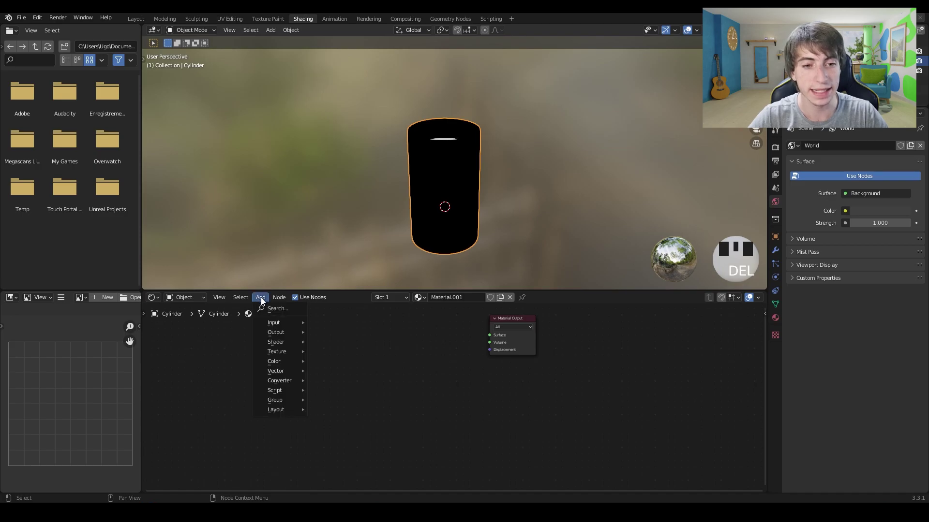
left_click(278, 310)
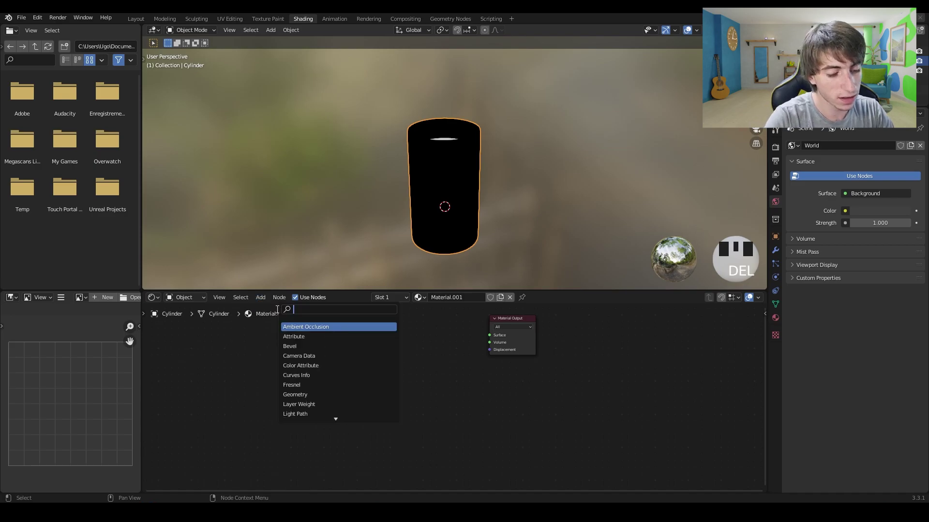
type("glas")
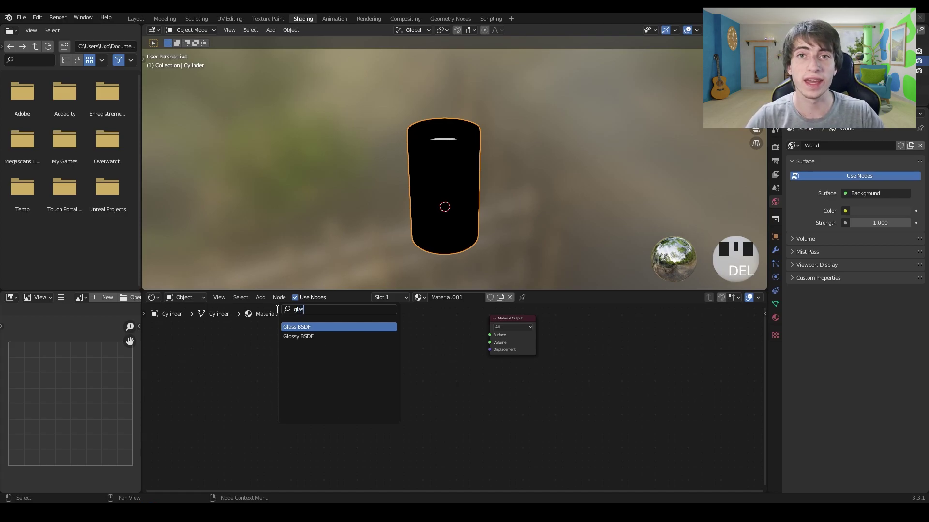
type("s")
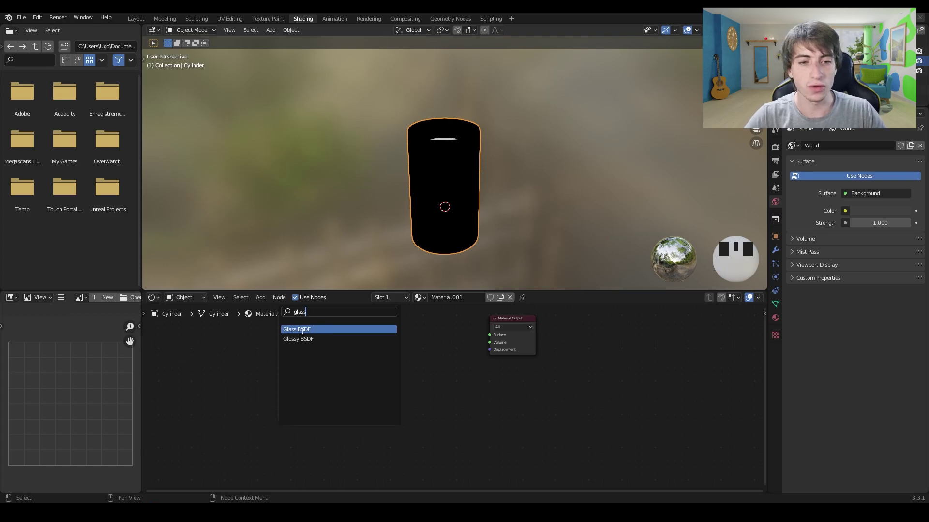
left_click(296, 328)
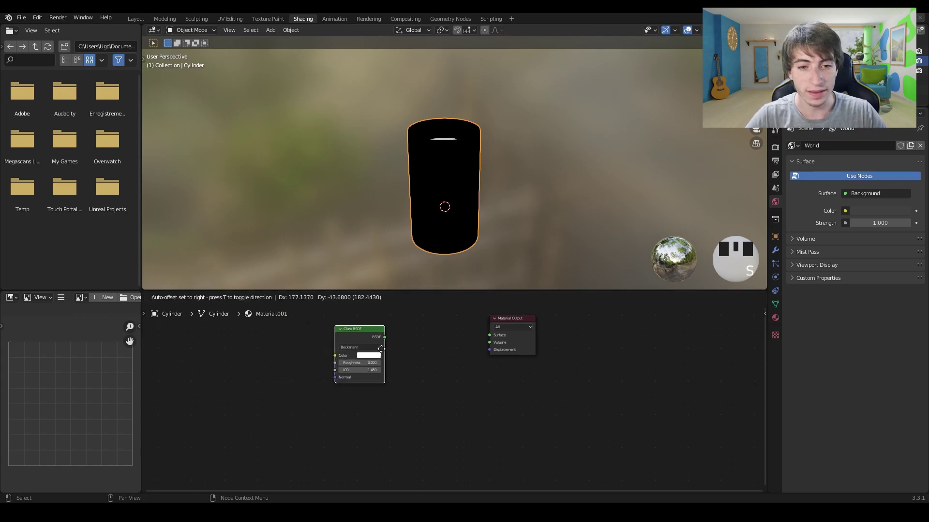
left_click(434, 359)
Step: Connect the outer glass's Glass BSDF output to the Surface input of the Material Output
scroll(408, 327, "up", 2)
middle_click_drag(426, 337, 384, 380)
scroll(419, 381, "up", 1)
left_click_drag(343, 386, 431, 378)
middle_click_drag(462, 233, 520, 208)
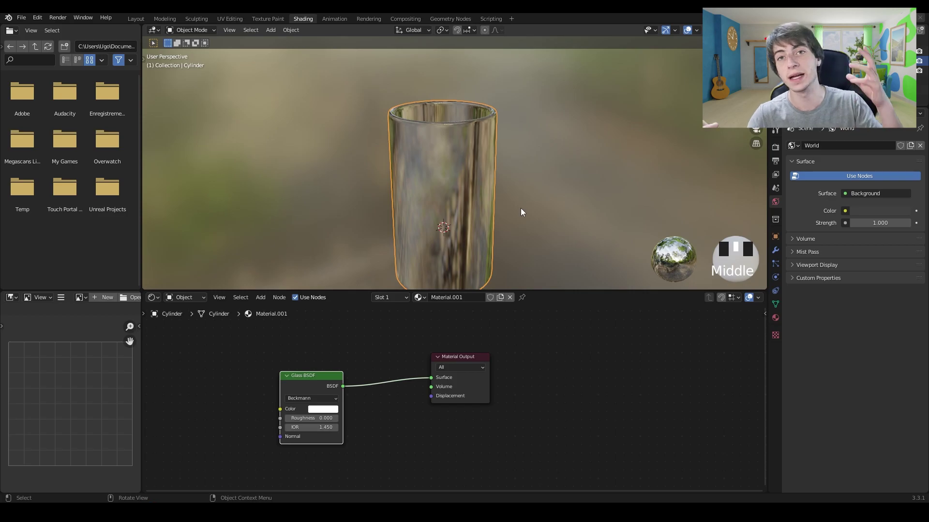
middle_click_drag(520, 208, 447, 175)
scroll(484, 159, "up", 2)
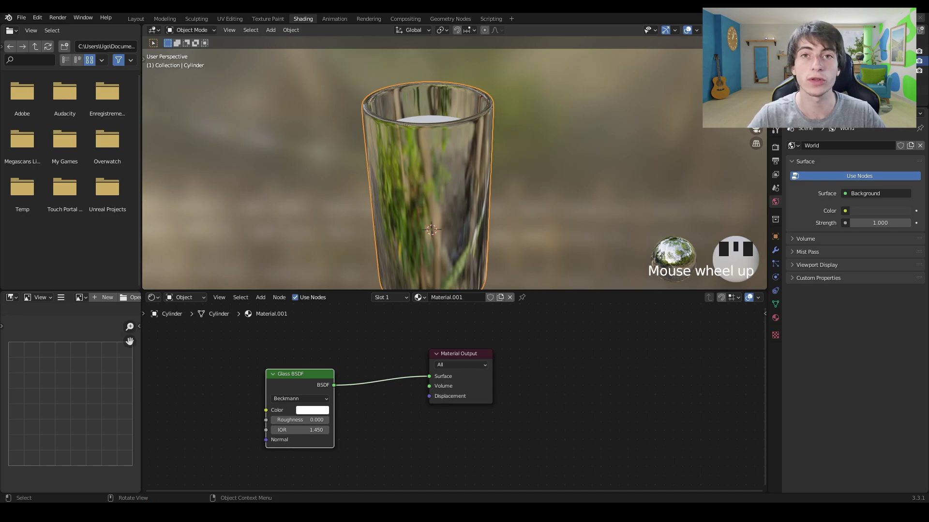
Step: Switch the 3D viewport in the Shading workspace to Rendered shading
left_click(749, 30)
scroll(547, 141, "down", 3)
mouse_move(547, 140)
middle_mouse_down()
mouse_move(637, 104)
mouse_move(511, 130)
mouse_move(545, 140)
middle_mouse_up()
scroll(510, 133, "up", 2)
scroll(518, 137, "up", 2)
scroll(532, 128, "down", 4)
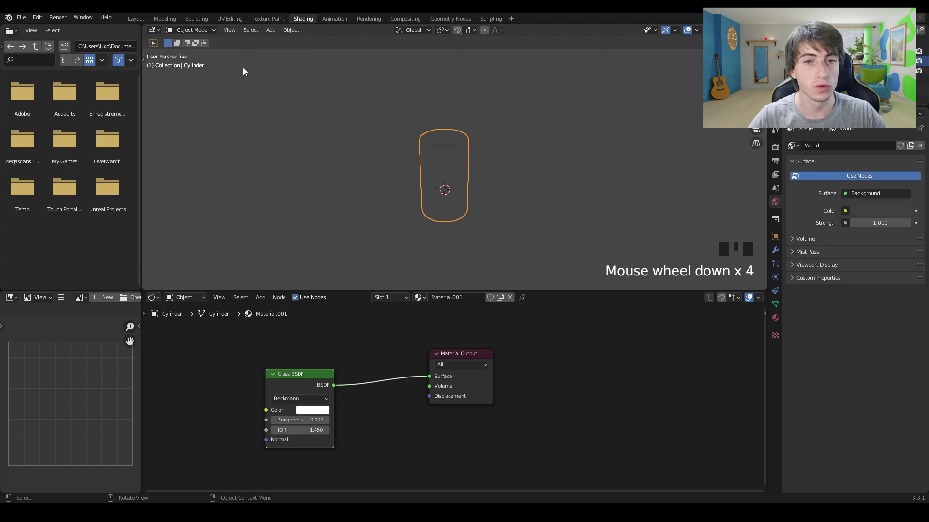
key("shift+a")
mouse_move(485, 119)
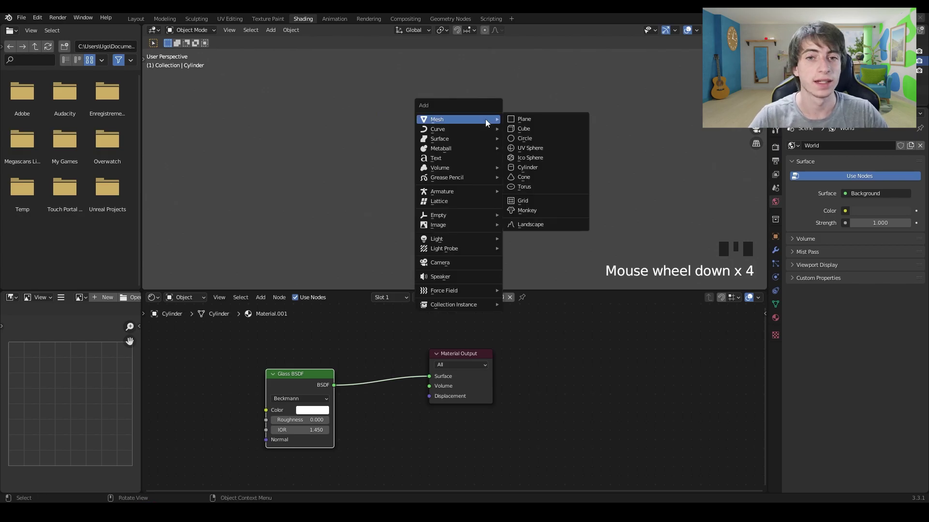
key("x")
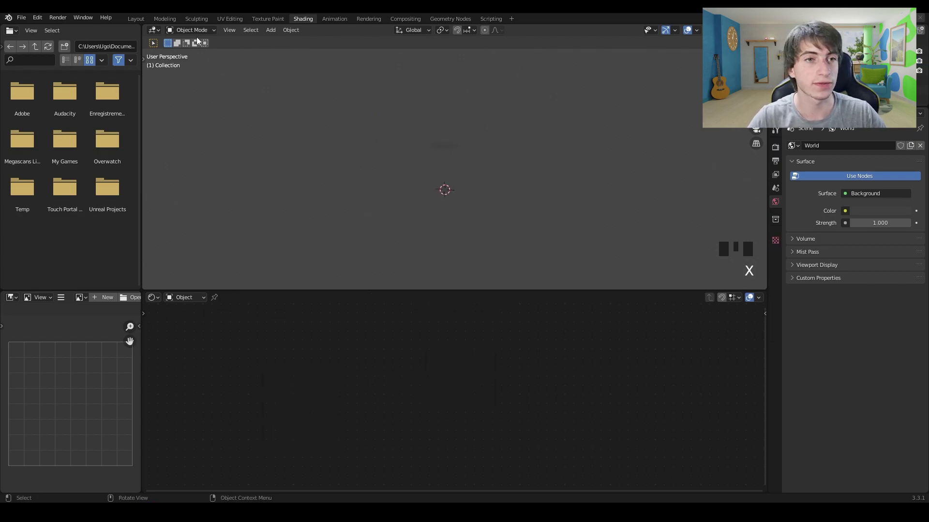
Step: Return to the Layout workspace and switch its 3D viewport to Rendered shading
left_click(141, 21)
middle_click_drag(312, 132, 630, 94)
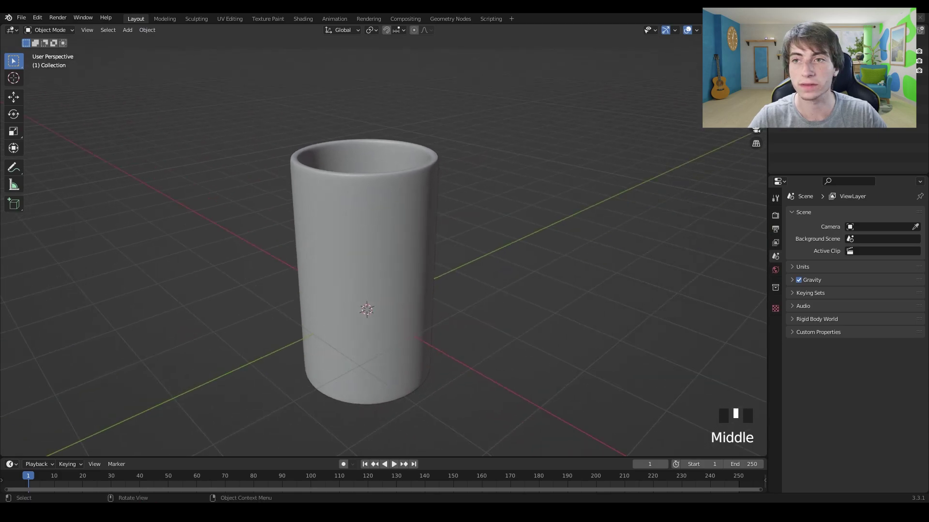
left_click(751, 30)
scroll(474, 190, "down", 3)
middle_click_drag(474, 191, 456, 211)
Step: Add a Sun light to the scene and raise it about 4.7 m along Z above the glass
key("shift+a")
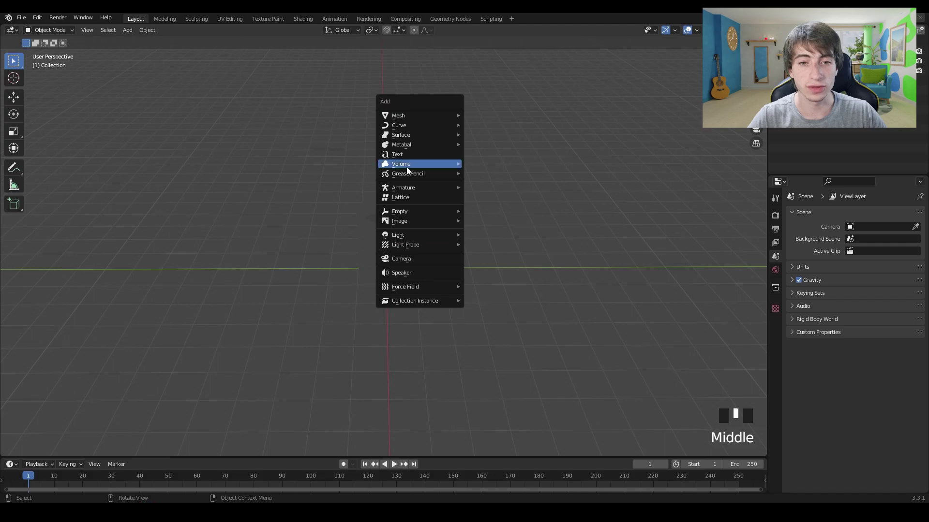
mouse_move(408, 235)
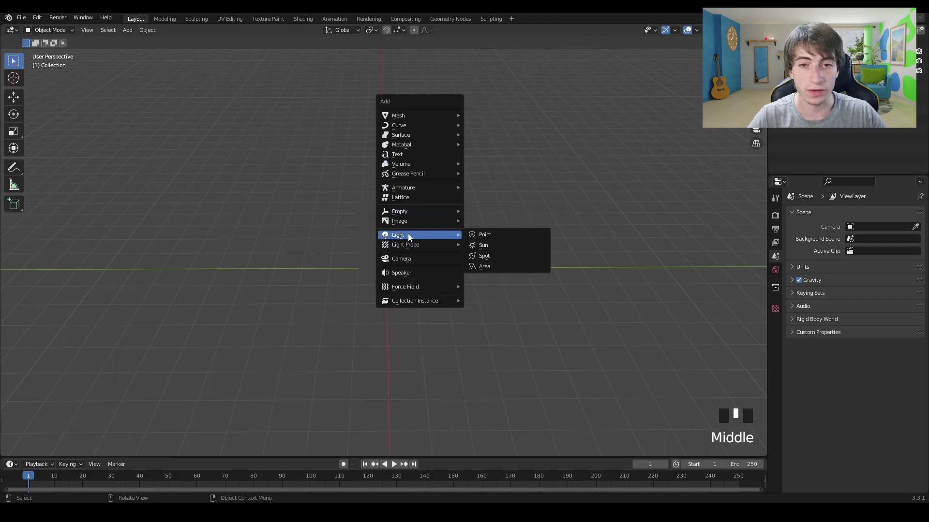
left_click(497, 245)
key("g")
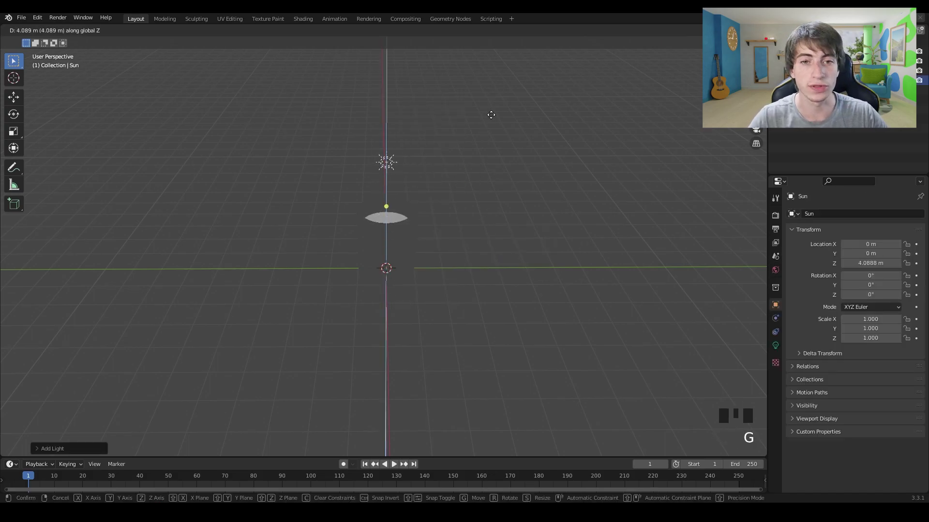
left_click(384, 192)
Step: Tilt the Sun light diagonally to about -51° around X, -5.8° around Y and 2.8° around Z
left_click_drag(384, 192, 276, 233)
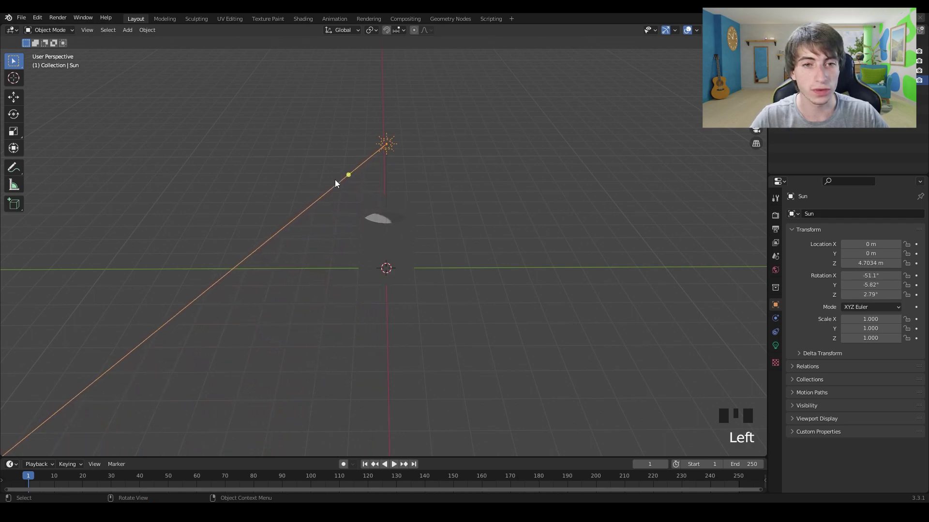
middle_click_drag(407, 169, 367, 200)
scroll(388, 205, "up", 3)
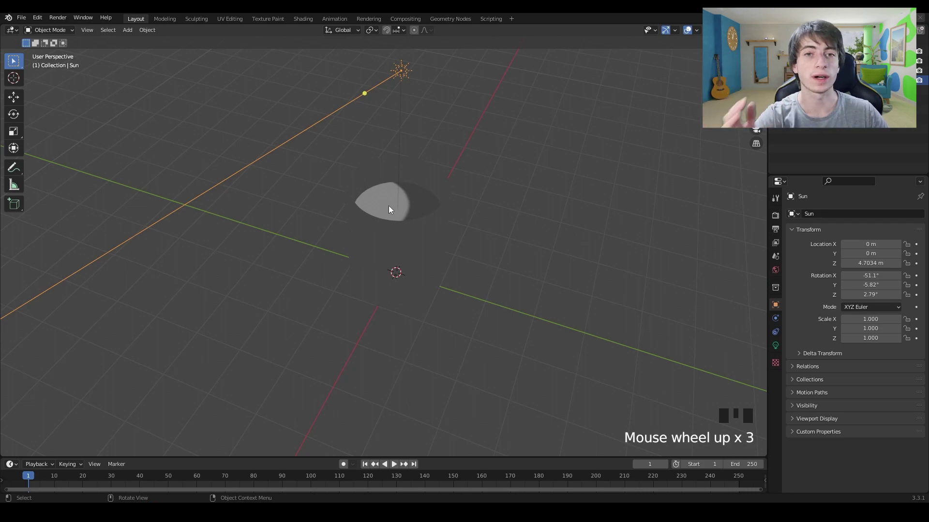
Step: Change the scene's render engine to Cycles
left_click(775, 216)
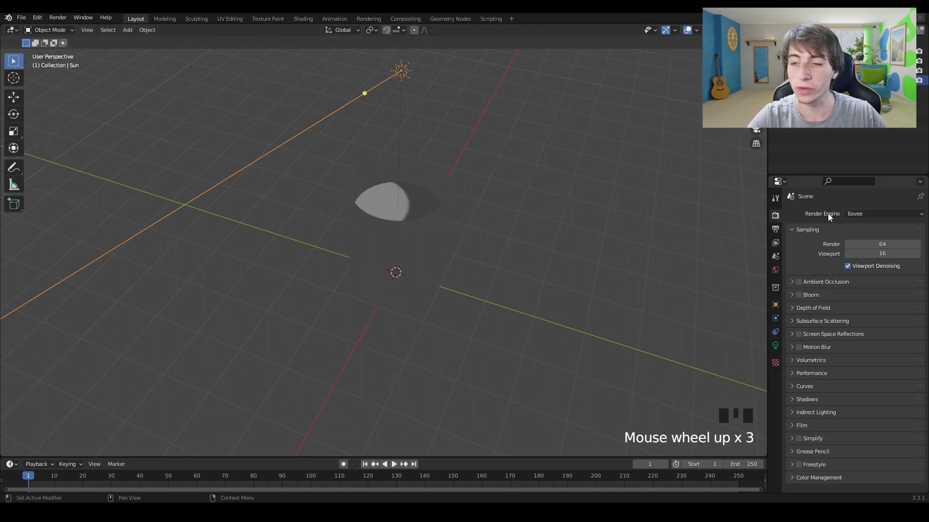
left_click(864, 214)
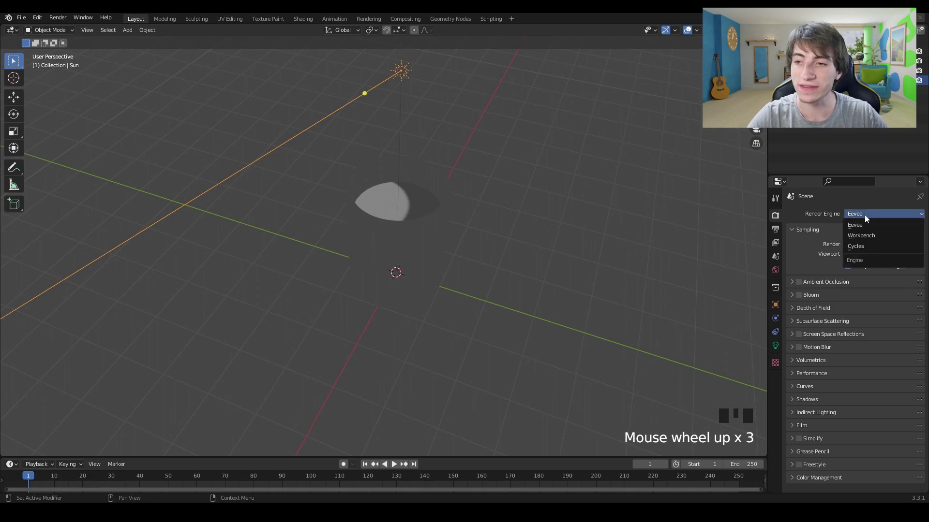
left_click(869, 247)
middle_click_drag(607, 199, 553, 193)
scroll(534, 167, "down", 3)
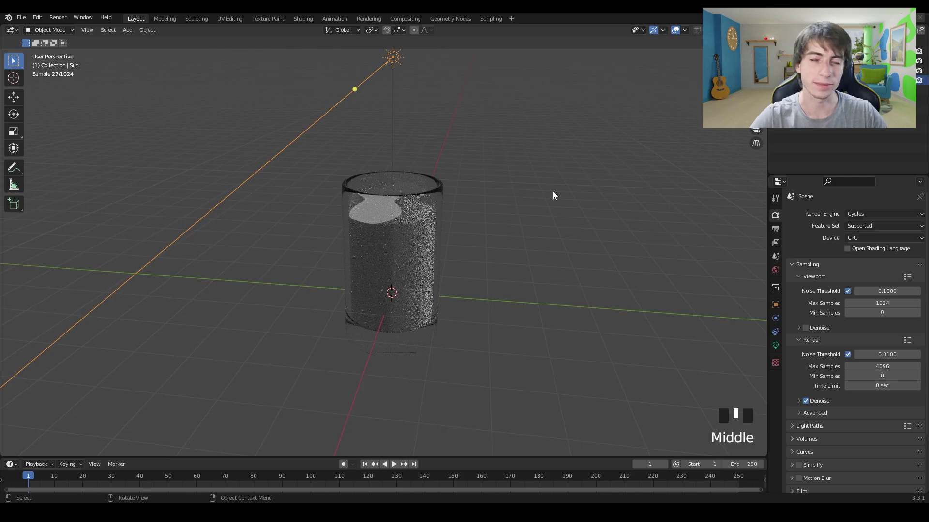
middle_click_drag(552, 191, 538, 192)
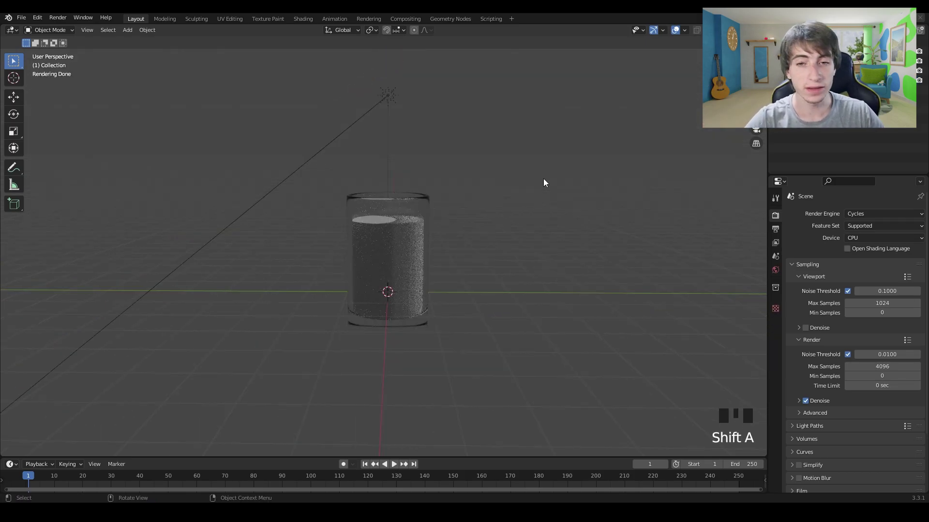
Step: Add a mesh plane and lower it along Z to the underside of the glass
key("shift+a")
mouse_move(536, 175)
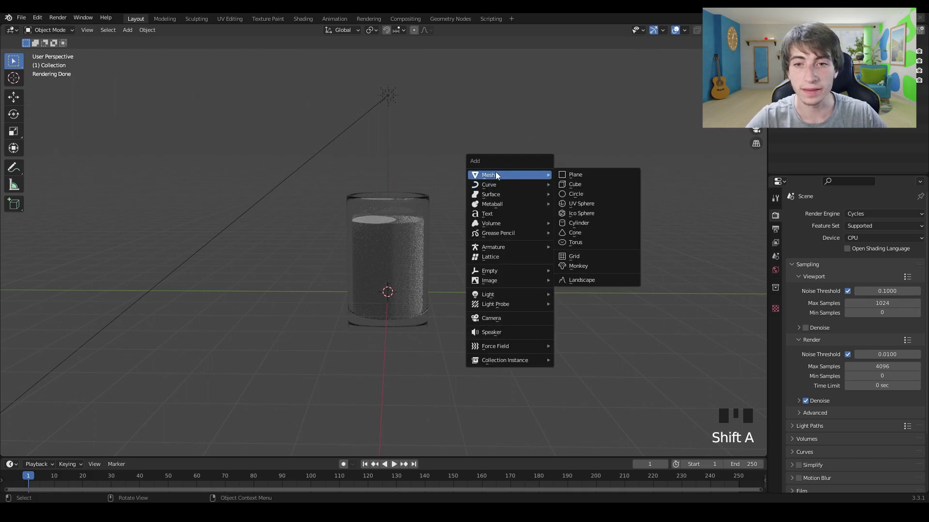
left_click(576, 175)
key("g")
key("z")
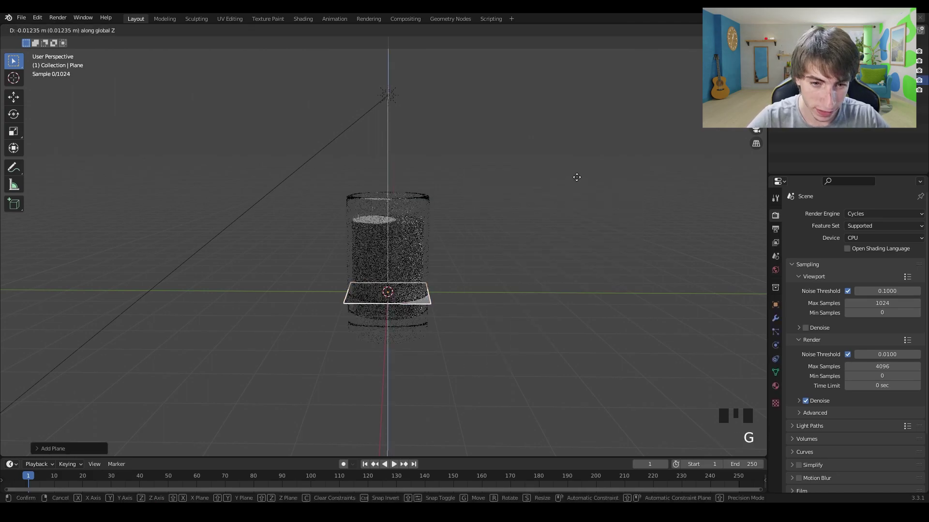
left_click(571, 222)
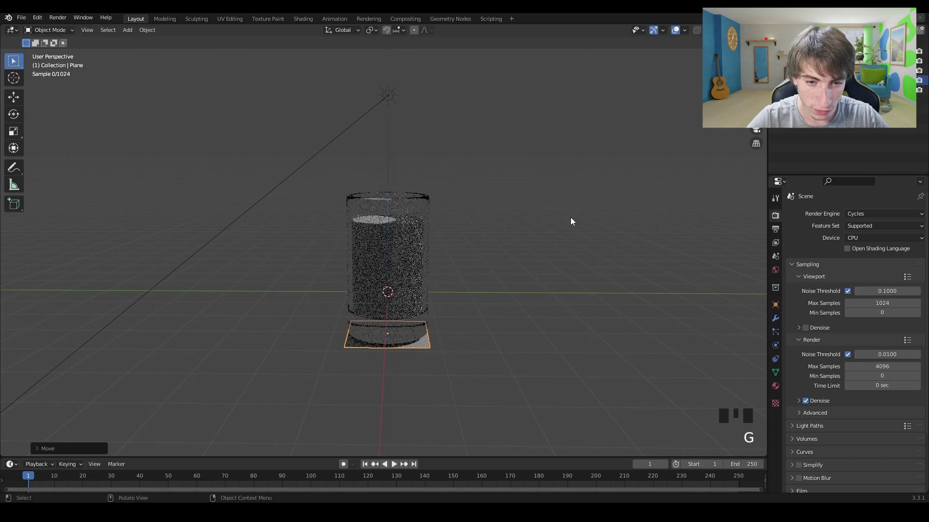
Step: Scale the plane up uniformly about 5 times to form a ground surface around the glass
key("s")
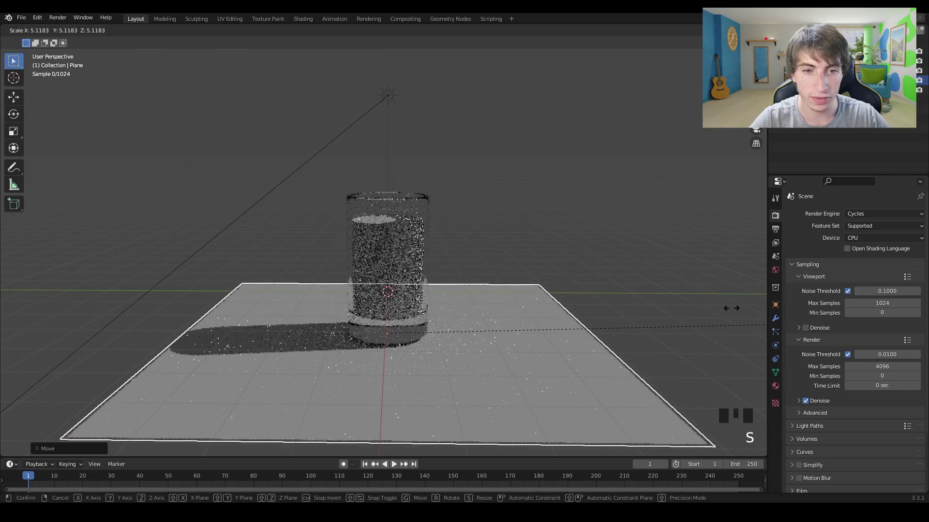
left_click(722, 306)
left_click(549, 243)
middle_click_drag(547, 242, 528, 249)
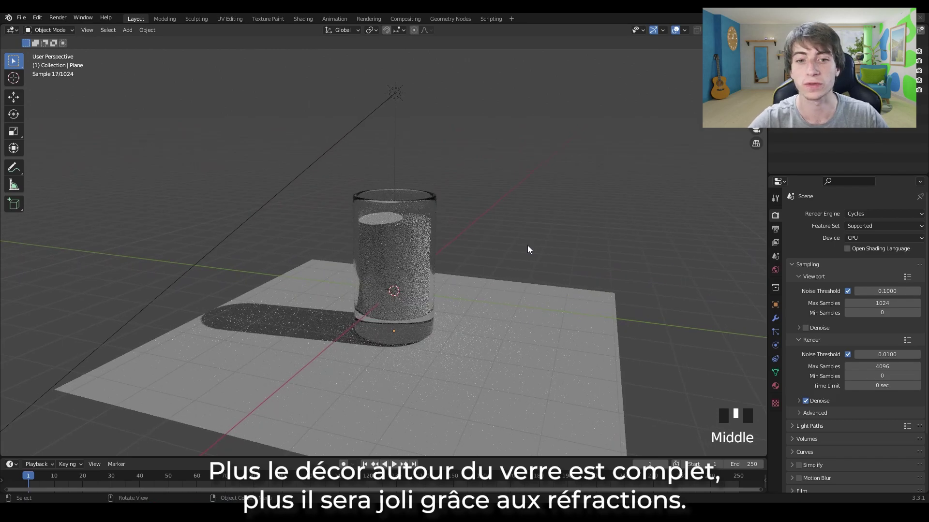
Step: Select the Sun light and raise its strength to 1.09 in small increments
scroll(528, 246, "down", 4)
left_click(387, 149)
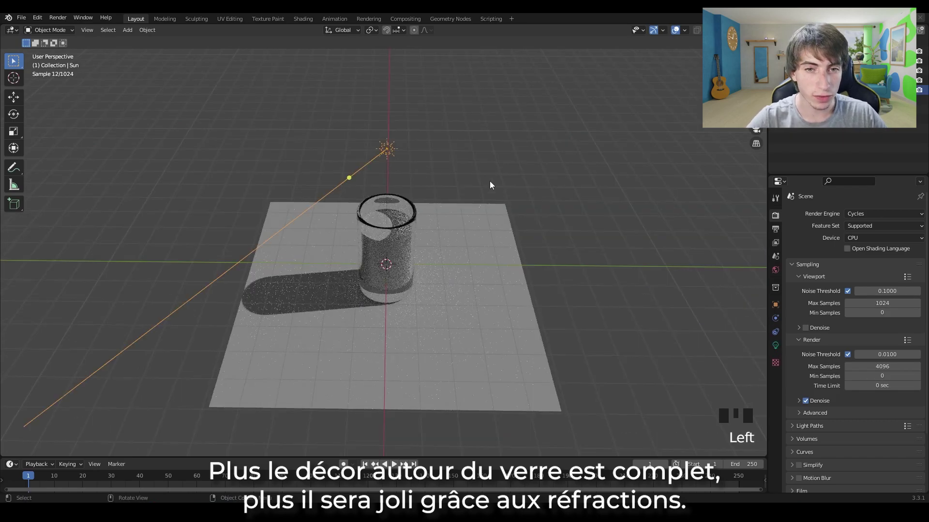
left_click(776, 346)
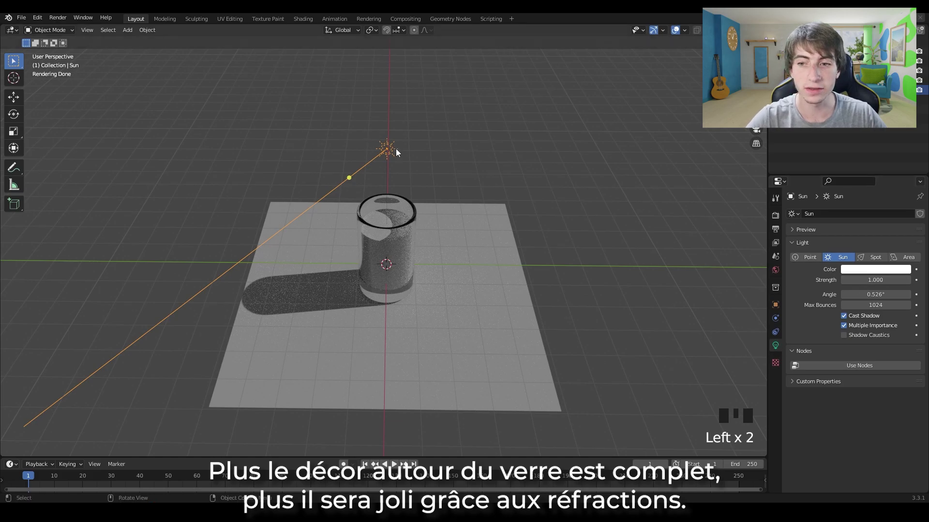
left_click(908, 280)
left_click(907, 280)
left_click(908, 280)
left_click(908, 280)
left_click(908, 280)
left_click(908, 280)
left_click(908, 280)
left_click(908, 280)
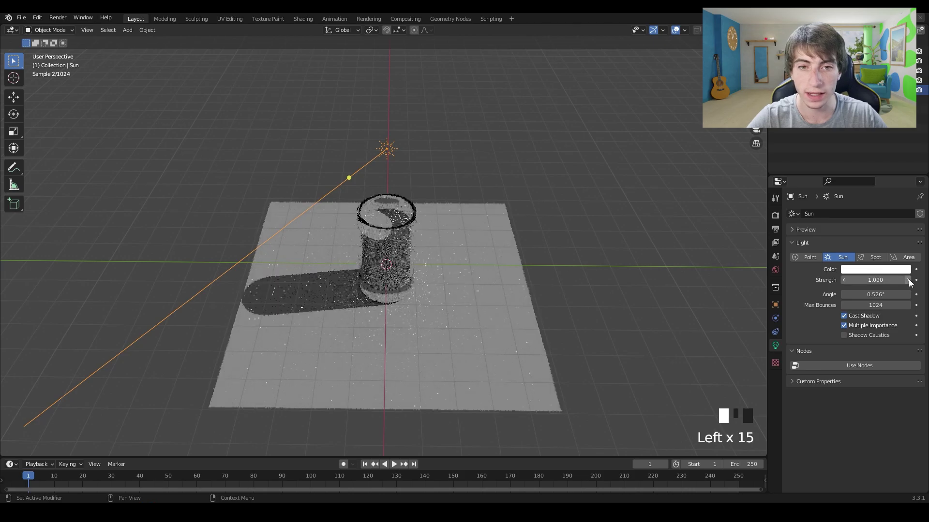
Step: Select the inner liquid cylinder and create a new material for it in the Shading workspace
middle_click_drag(572, 222, 559, 240)
left_click(408, 176)
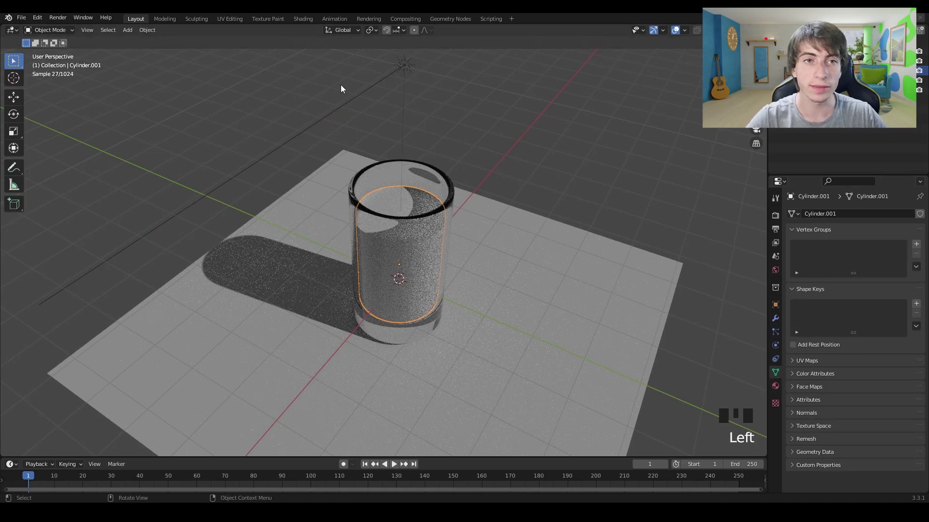
left_click(304, 19)
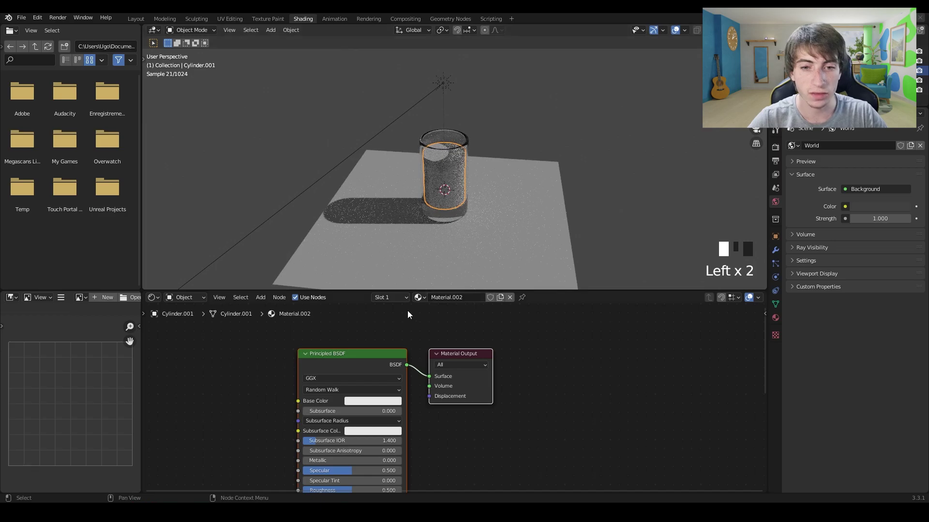
middle_click_drag(429, 309, 469, 484)
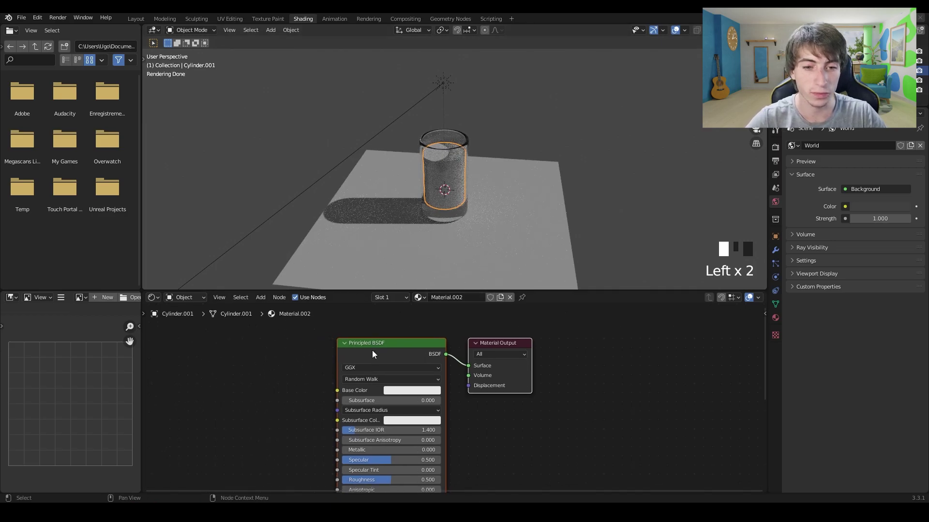
Step: Replace the liquid material's Principled BSDF node with a Glass BSDF node
left_click(372, 348)
key("Delete")
key("shift+a")
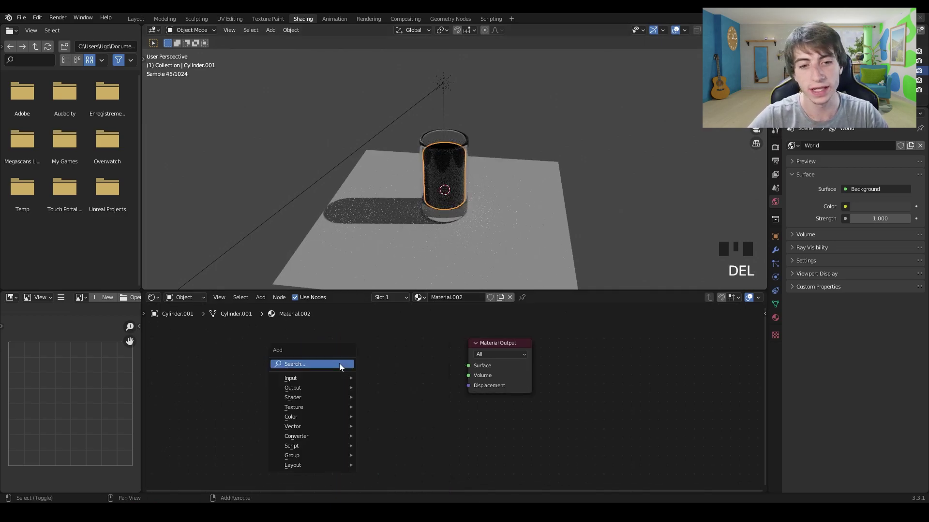
type("gla")
key("Return")
left_click(356, 363)
Step: Connect the liquid's Glass BSDF output to the Material Output's Surface input and move the node slightly closer to the output
left_click_drag(389, 372, 468, 365)
left_click_drag(355, 365, 376, 367)
left_click(527, 140)
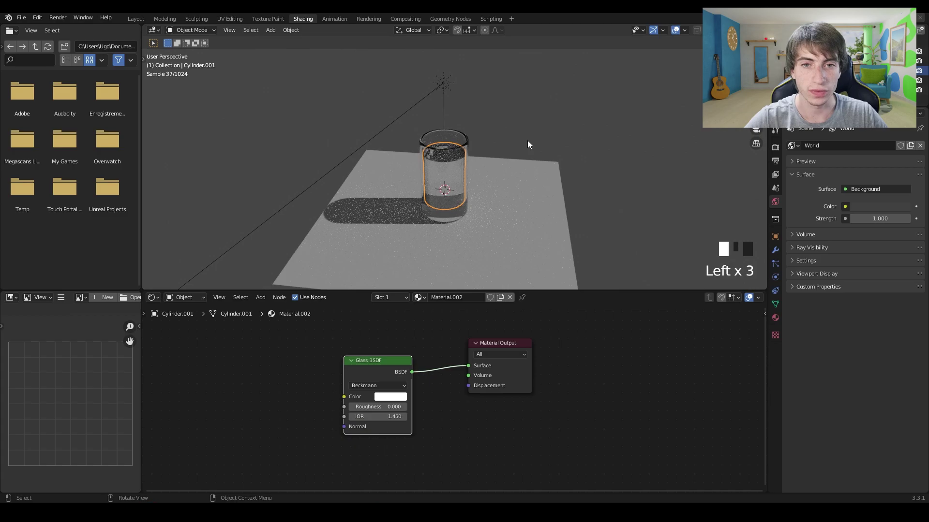
mouse_move(515, 158)
middle_mouse_down()
mouse_move(534, 139)
mouse_move(499, 151)
mouse_move(510, 170)
middle_mouse_up()
scroll(498, 151, "up", 3)
left_click(458, 175)
scroll(420, 374, "up", 4)
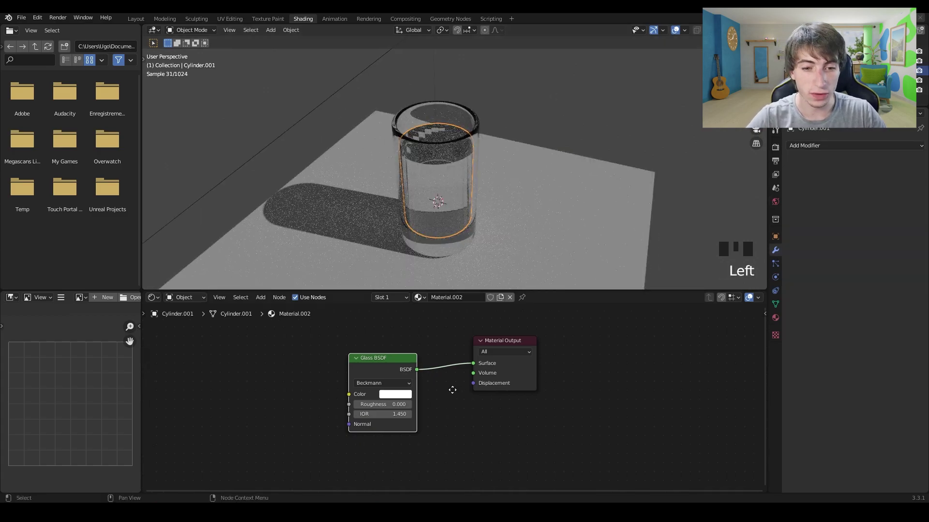
Step: Set the liquid's Glass BSDF color to red with hue 0.019, saturation 0.822 and value 1.000
left_click(419, 378)
mouse_move(466, 242)
left_mouse_down()
mouse_move(450, 256)
mouse_move(432, 249)
mouse_move(452, 232)
mouse_move(468, 239)
mouse_move(462, 253)
mouse_move(471, 238)
mouse_move(437, 246)
mouse_move(450, 269)
left_mouse_up()
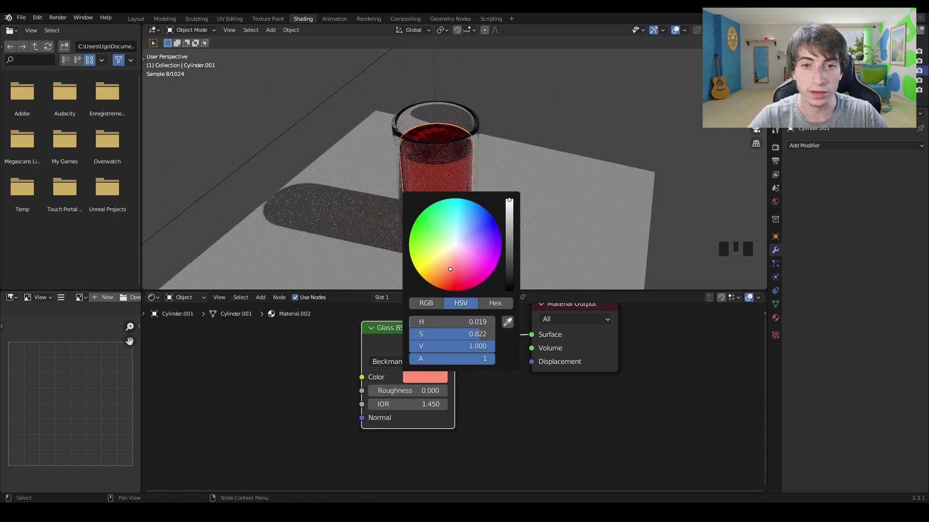
mouse_move(593, 170)
middle_mouse_down()
mouse_move(581, 181)
mouse_move(579, 165)
middle_mouse_up()
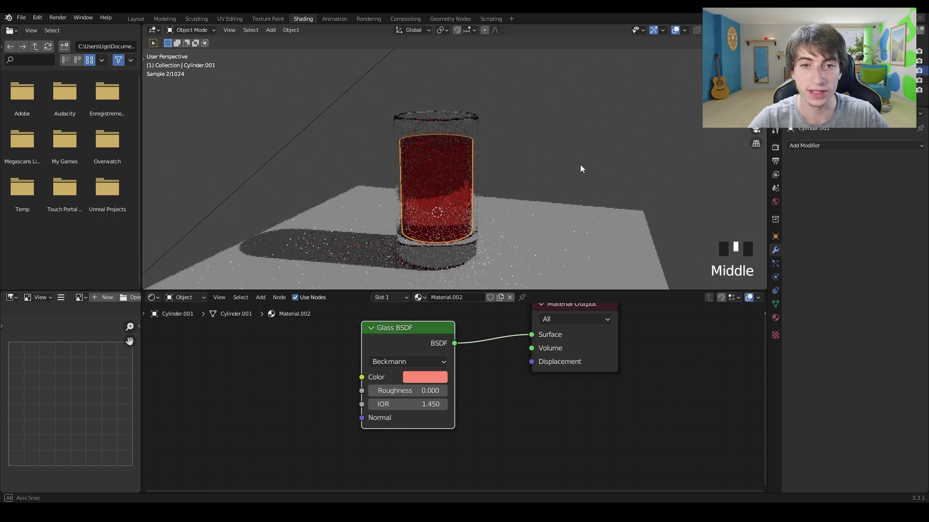
Step: Switch the shader editor to the World nodes and add an Environment Texture node before the Background node
left_click(542, 206)
scroll(573, 217, "down", 3)
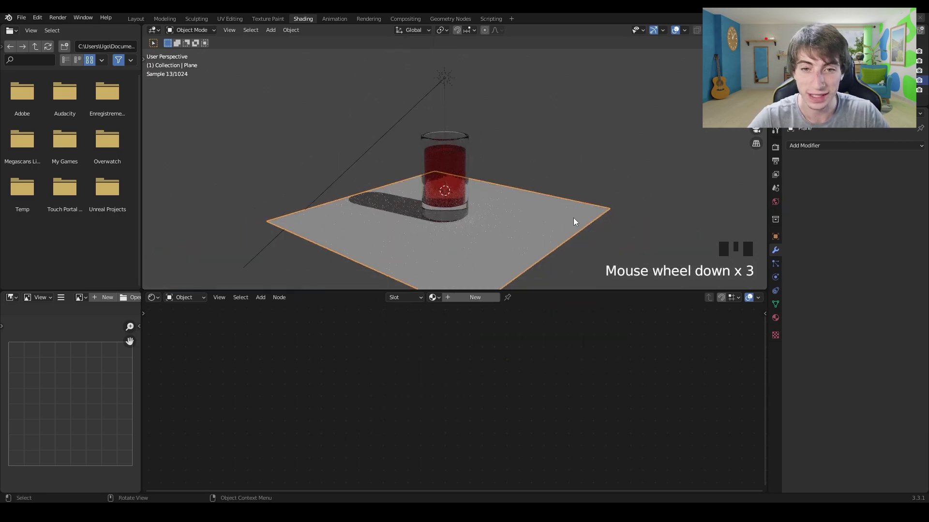
scroll(541, 188, "up", 1)
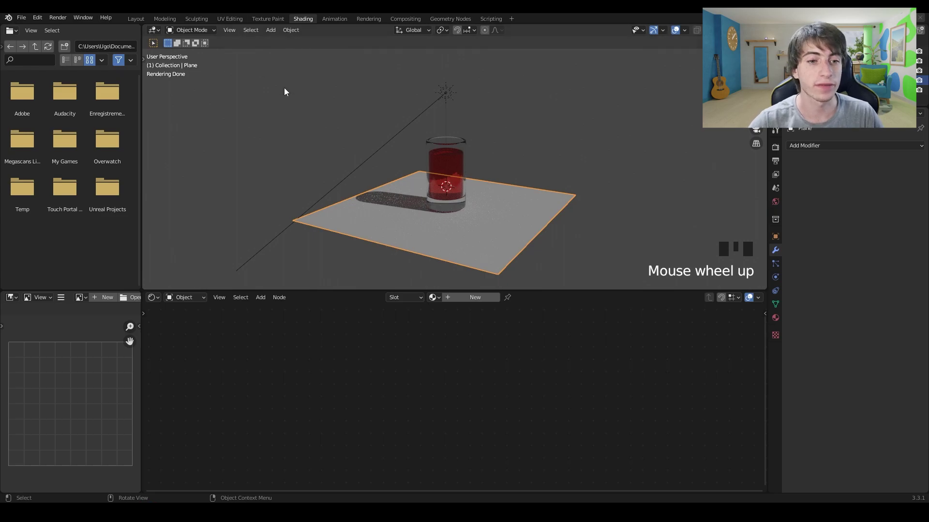
left_click(189, 297)
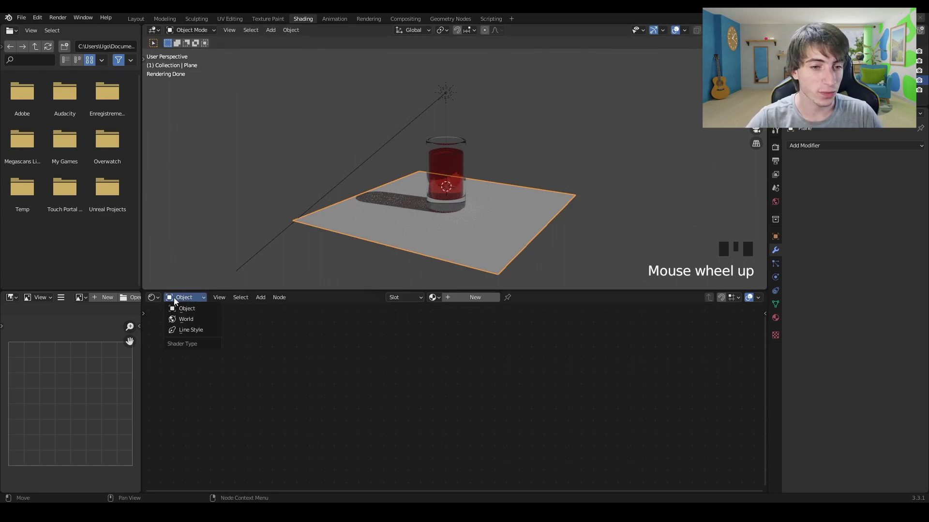
left_click(187, 321)
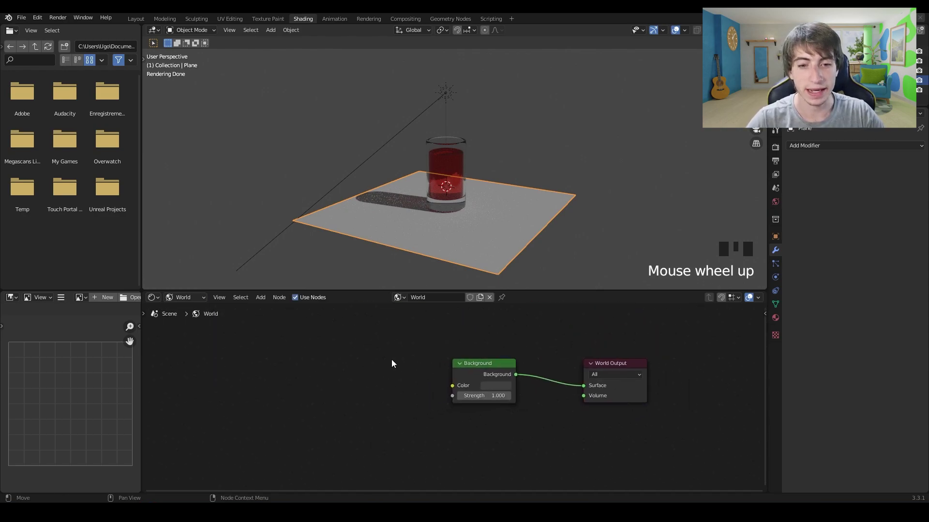
key("shift+a")
type("envi")
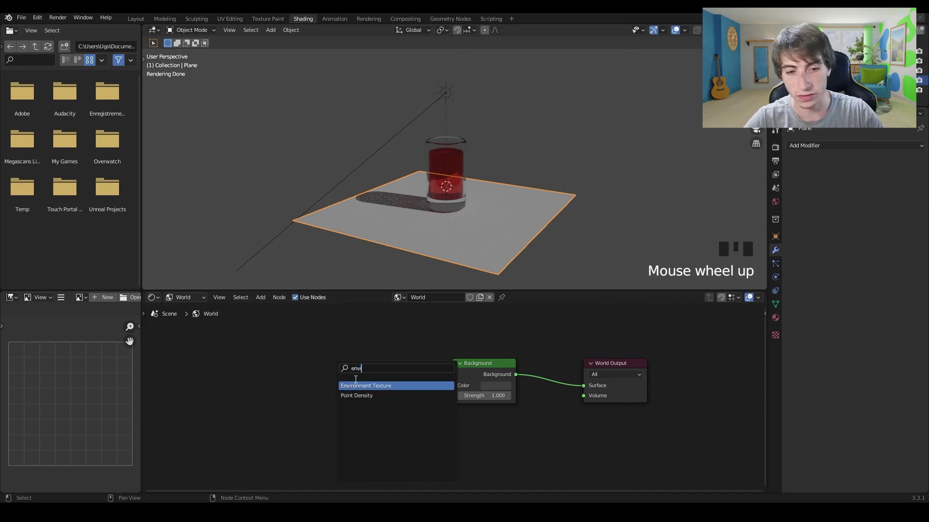
key("Return")
left_click(393, 370)
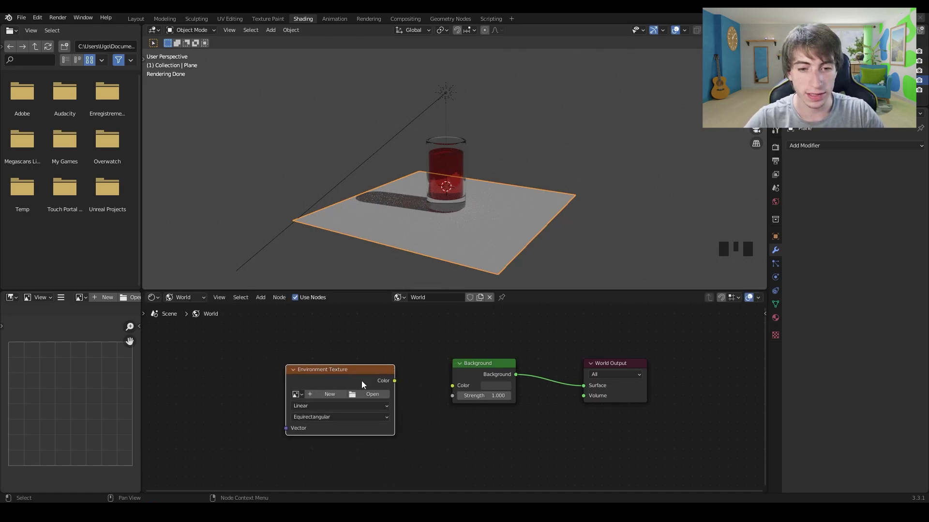
Step: Connect the Environment Texture's Color output to the Background node's Color input
middle_click_drag(435, 370, 416, 376)
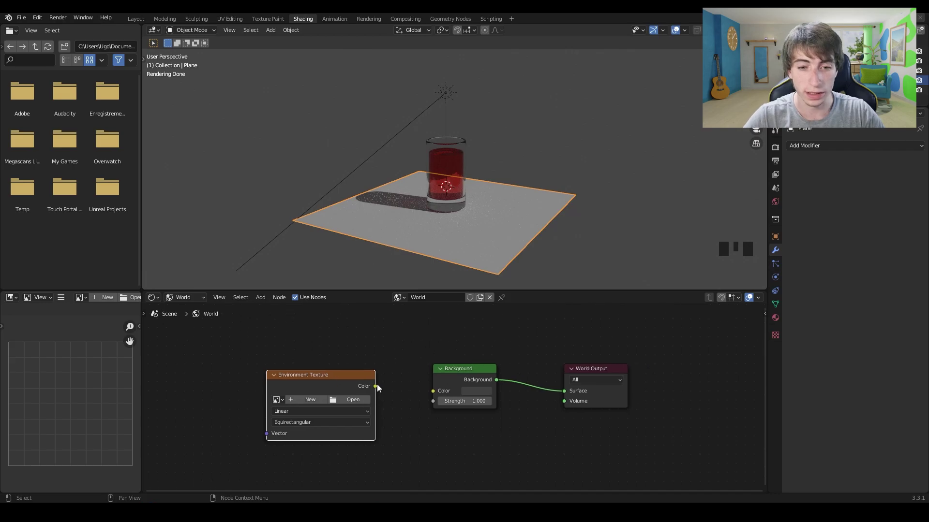
left_click_drag(373, 386, 421, 393)
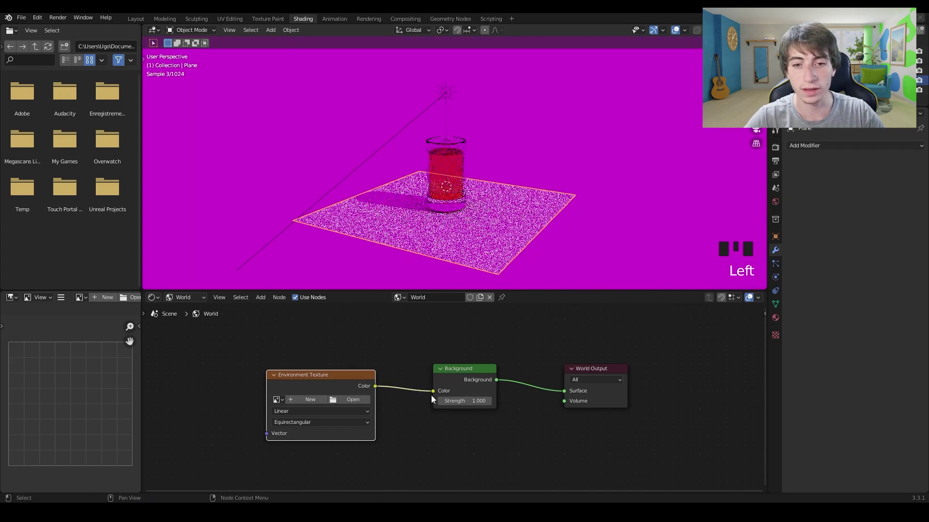
middle_click_drag(392, 354, 415, 348)
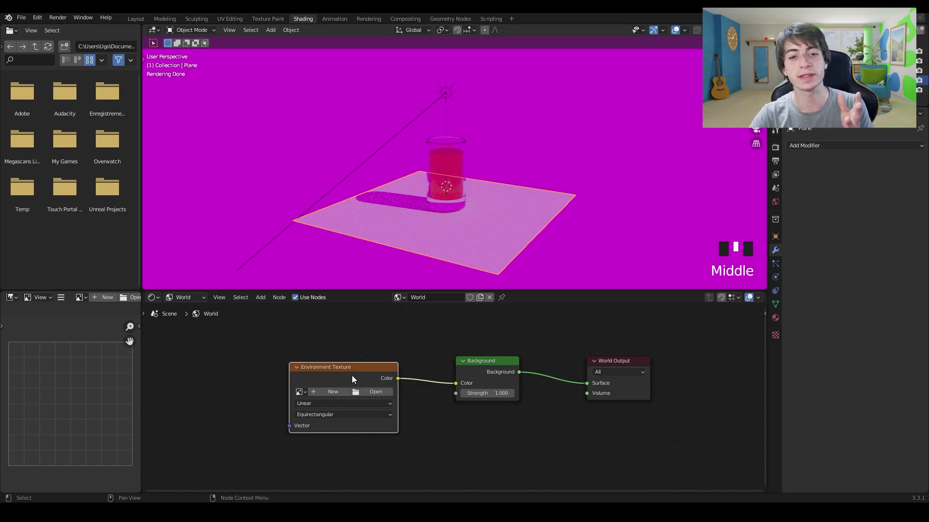
Step: Load the kloofendal_48d_partly_cloudy_puresky HDRI image into the Environment Texture node
left_click(366, 391)
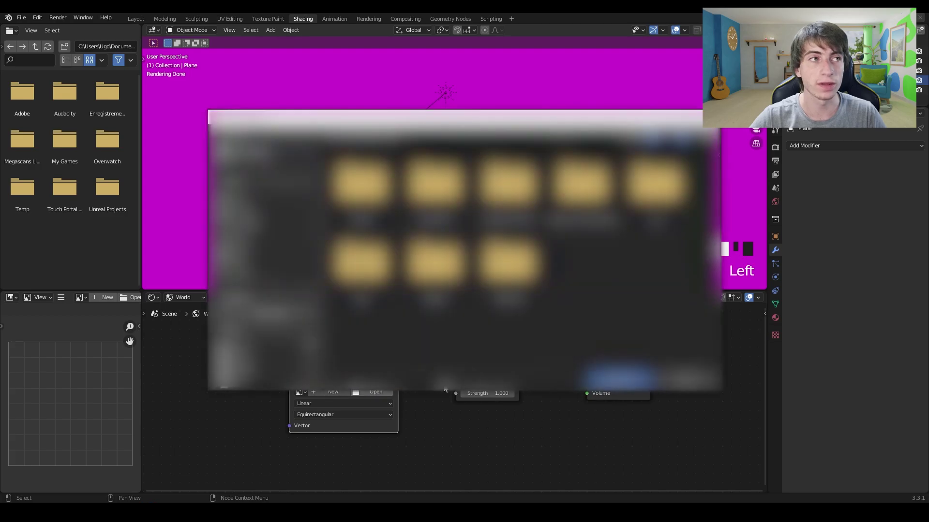
scroll(256, 373, "up", 1)
left_click(251, 357)
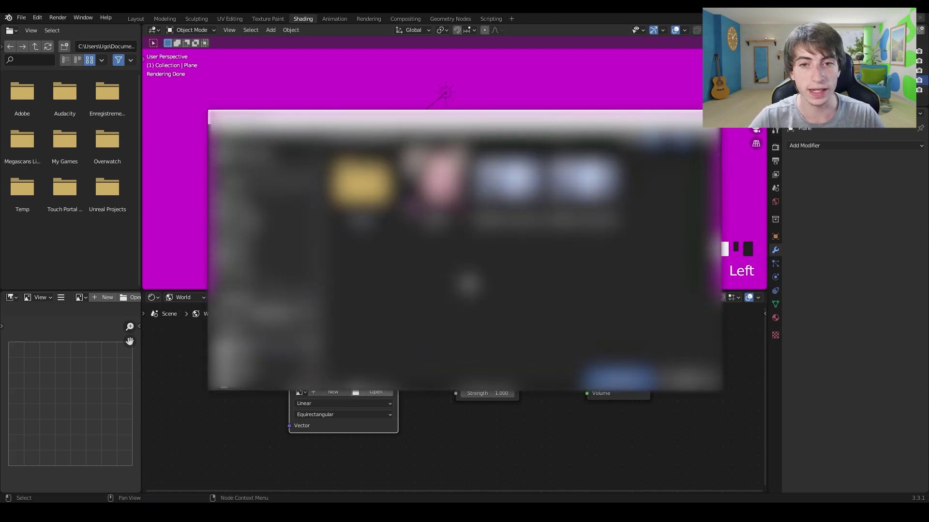
double_click(508, 193)
middle_click(591, 228)
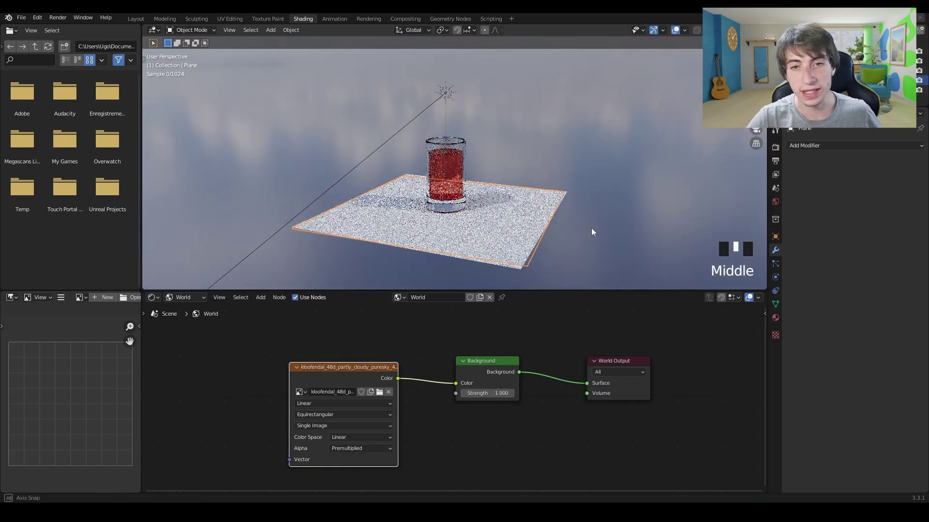
Step: Delete the Sun light above the glass so that only the HDRI lights the scene
left_click(591, 239)
mouse_move(592, 243)
middle_mouse_down()
mouse_move(630, 234)
mouse_move(530, 245)
mouse_move(582, 240)
middle_mouse_up()
scroll(537, 243, "down", 3)
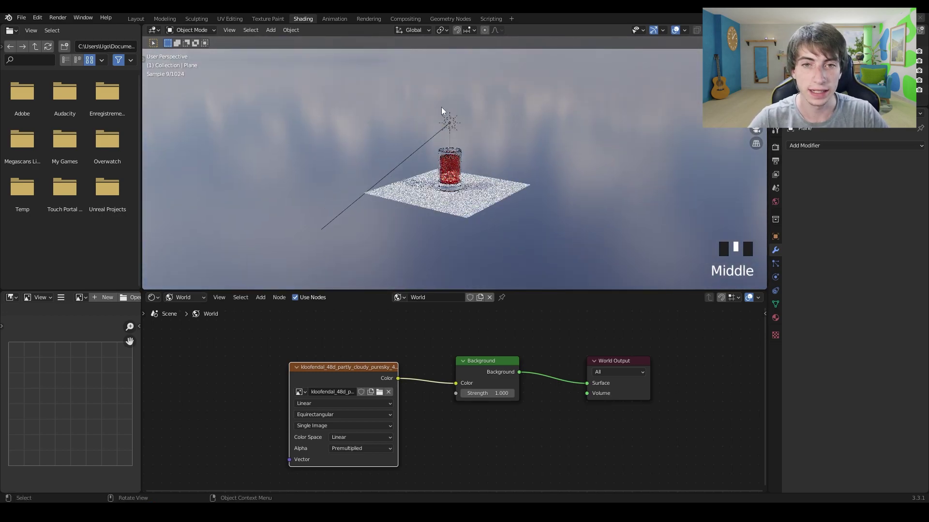
left_click(454, 125)
key("x")
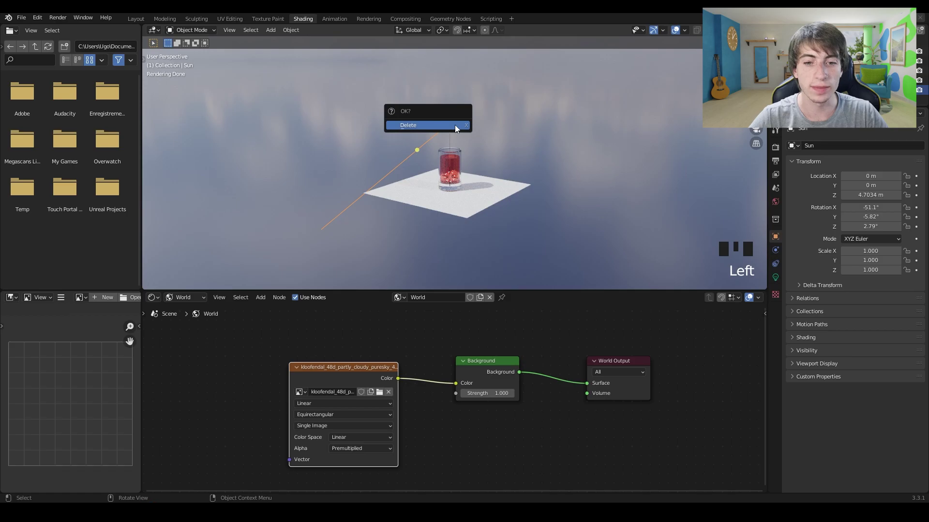
left_click(455, 125)
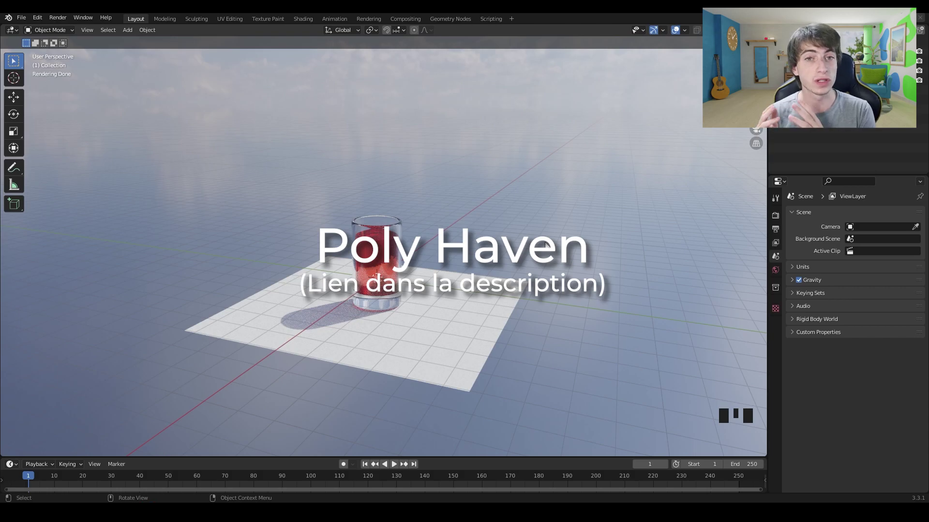
Step: Switch the viewport to solid shading and hide everything except the inner liquid cylinder
middle_click_drag(451, 160, 494, 192)
scroll(578, 186, "up", 2)
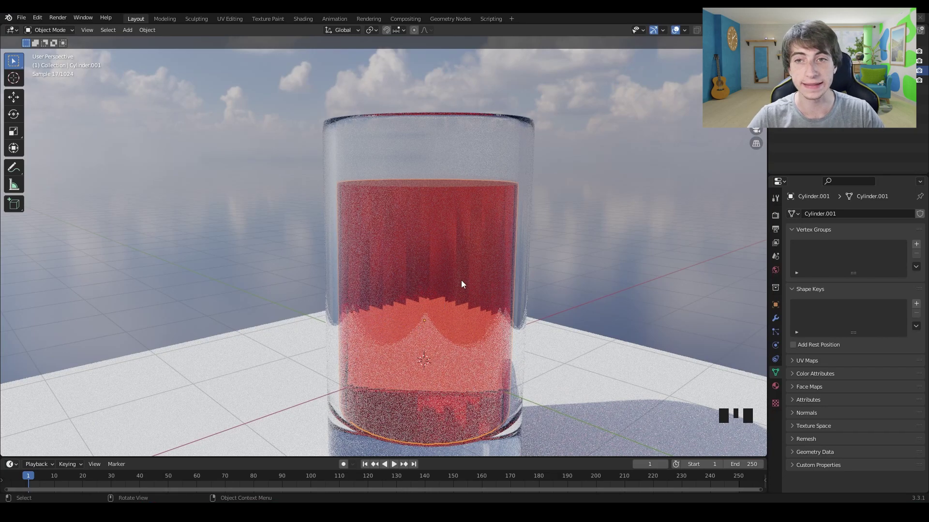
left_click(718, 30)
middle_click_drag(642, 105, 630, 143)
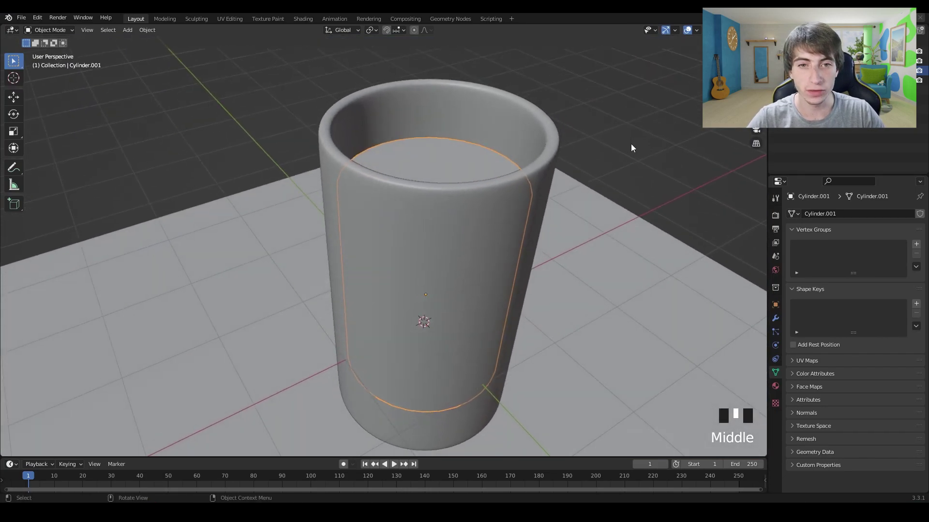
middle_click_drag(429, 140, 466, 218)
key("shift+h")
scroll(491, 237, "down", 2)
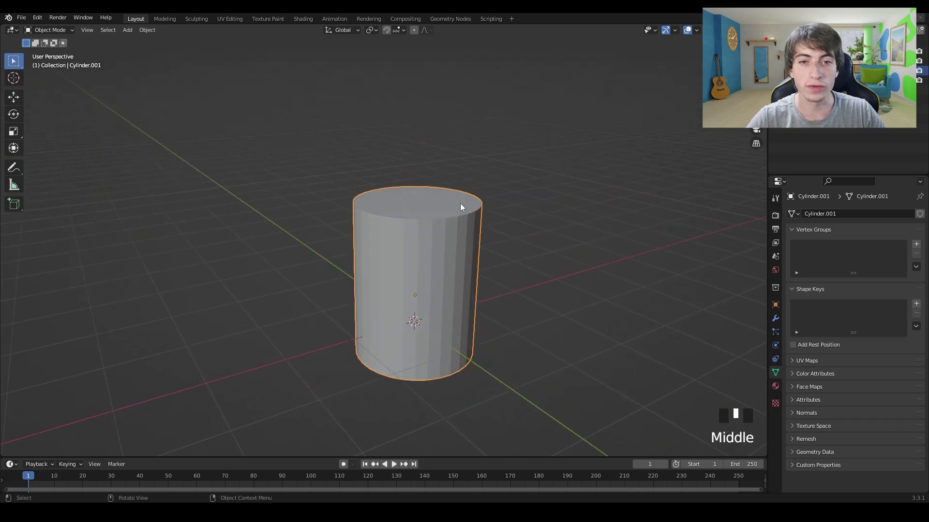
Step: Apply Shade Smooth to the liquid cylinder
scroll(426, 239, "up", 2)
middle_click_drag(406, 261, 440, 301)
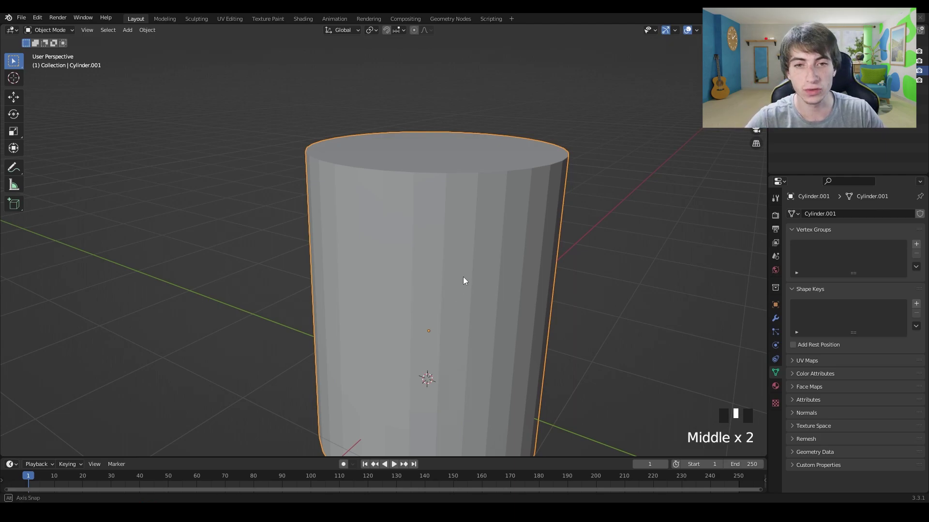
middle_click_drag(463, 278, 419, 284)
scroll(451, 207, "down", 2)
middle_click_drag(451, 207, 510, 249)
right_click_drag(426, 238, 426, 239)
middle_click_drag(487, 260, 457, 233)
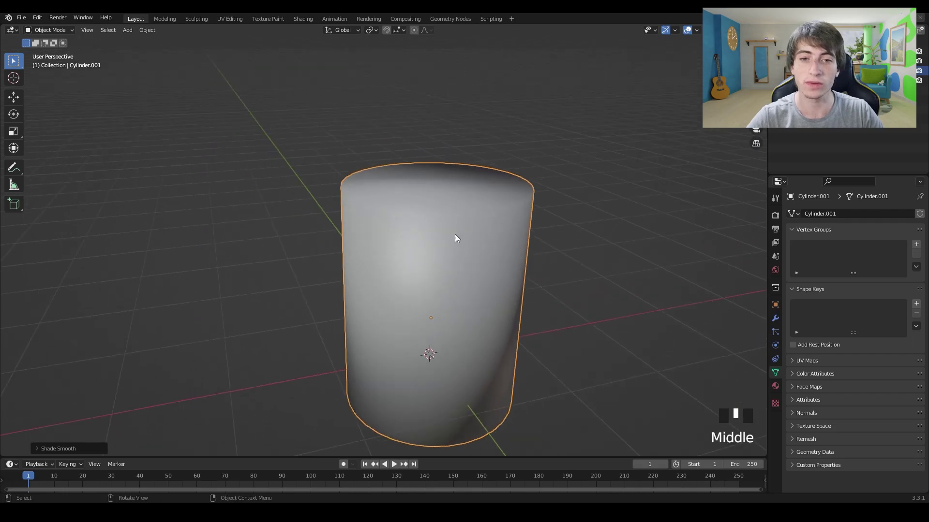
middle_click_drag(419, 329, 479, 297)
scroll(479, 297, "down", 2)
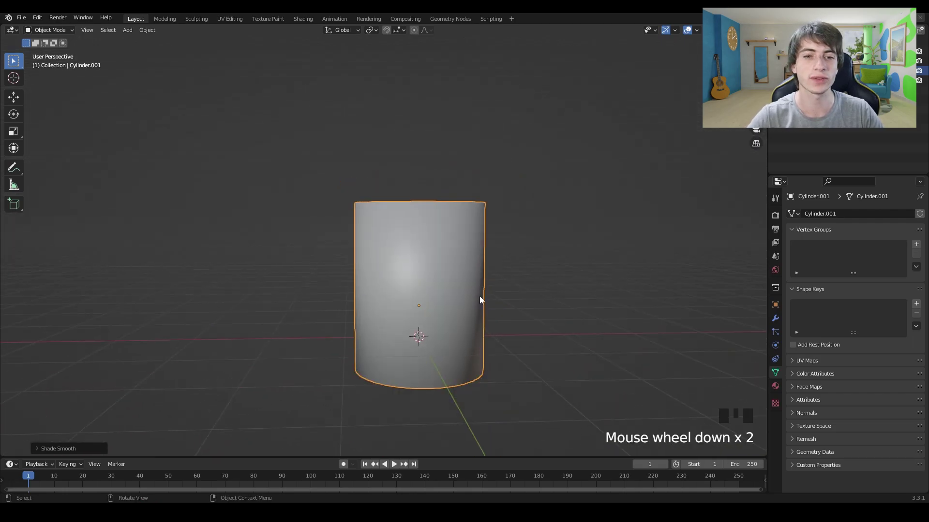
Step: Add two horizontal loop cuts to the liquid cylinder in Edit Mode, one near the bottom edge and one near the top edge
key("Tab")
key("ctrl+r")
left_click(452, 263)
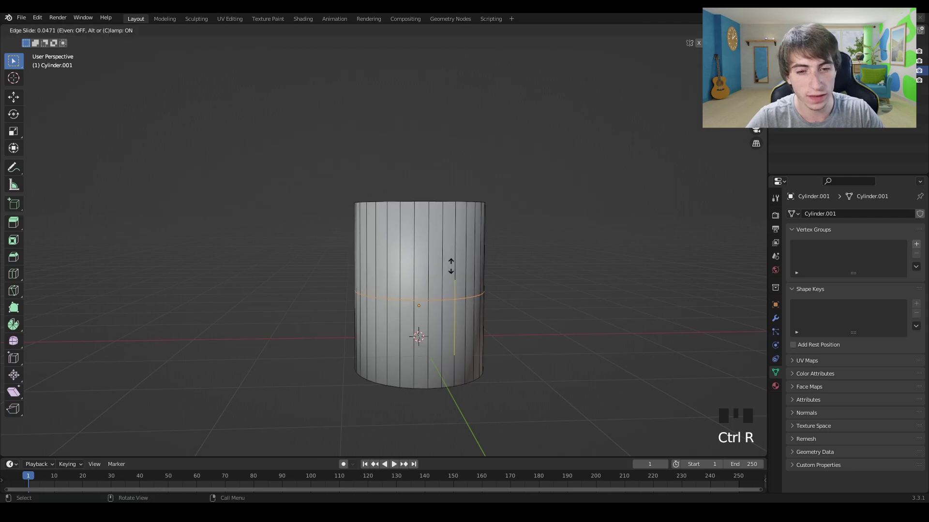
left_click(448, 337)
key("ctrl+r")
left_click(450, 310)
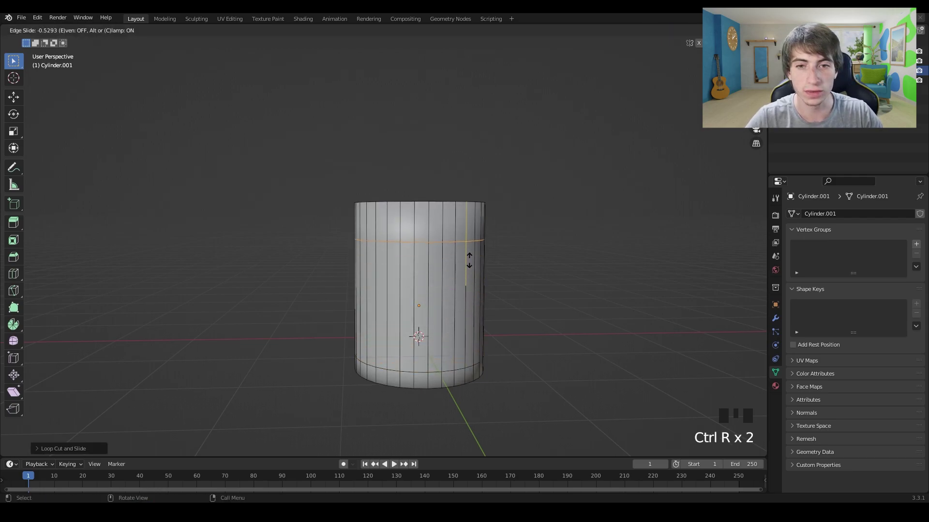
left_click(468, 232)
middle_click_drag(512, 241, 458, 277)
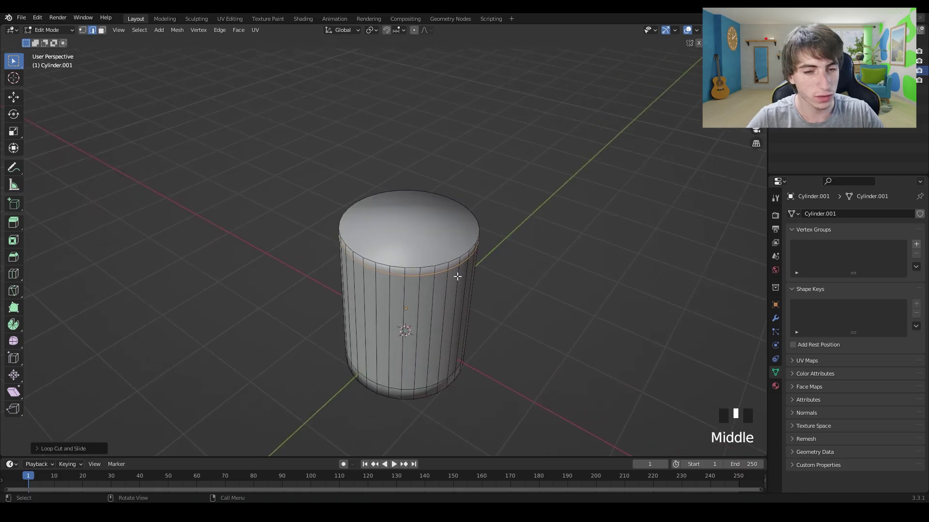
Step: Inset the liquid cylinder's top face twice, first narrowly along the rim and again further inward, and return to Object Mode
key("3")
left_click(442, 233)
middle_click_drag(442, 232, 500, 244)
key("i")
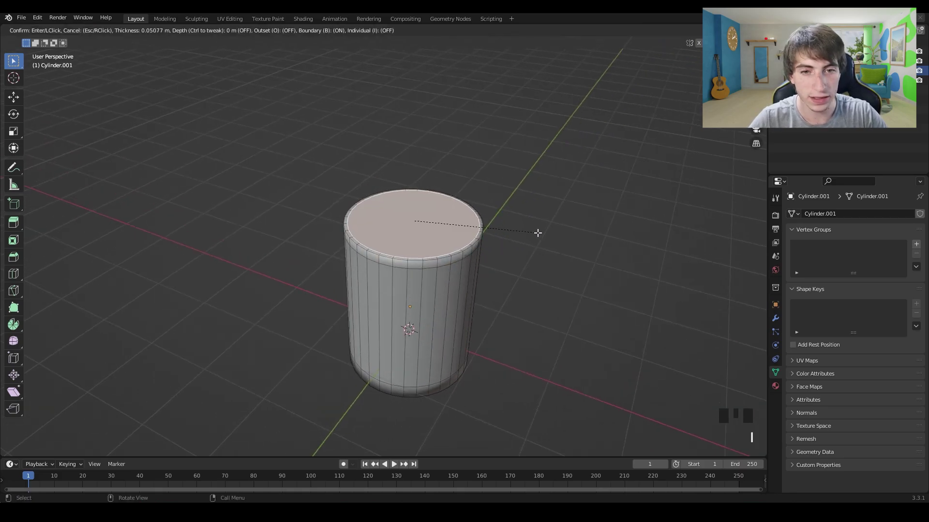
left_click(525, 233)
key("i")
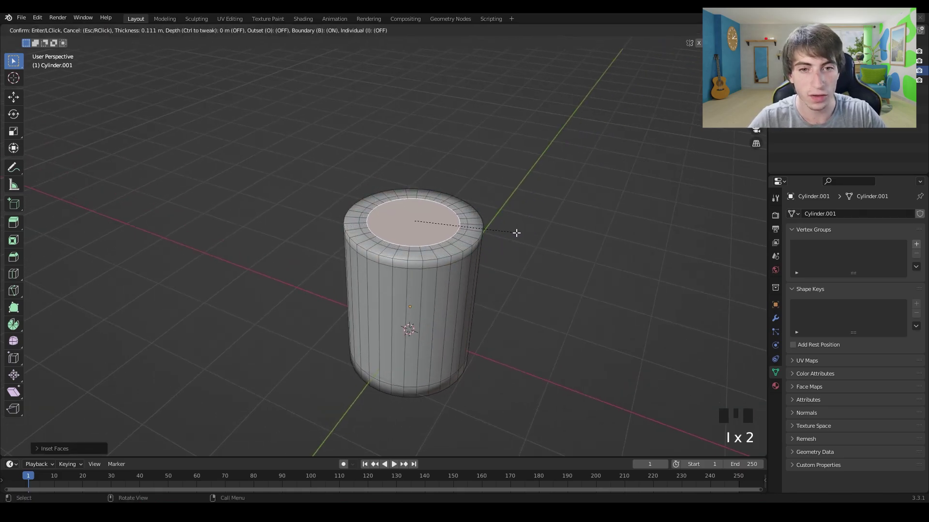
left_click(504, 232)
key("Tab")
Step: Unhide the glass and ground plane and switch the viewport back to rendered shading
middle_click_drag(493, 244, 540, 235)
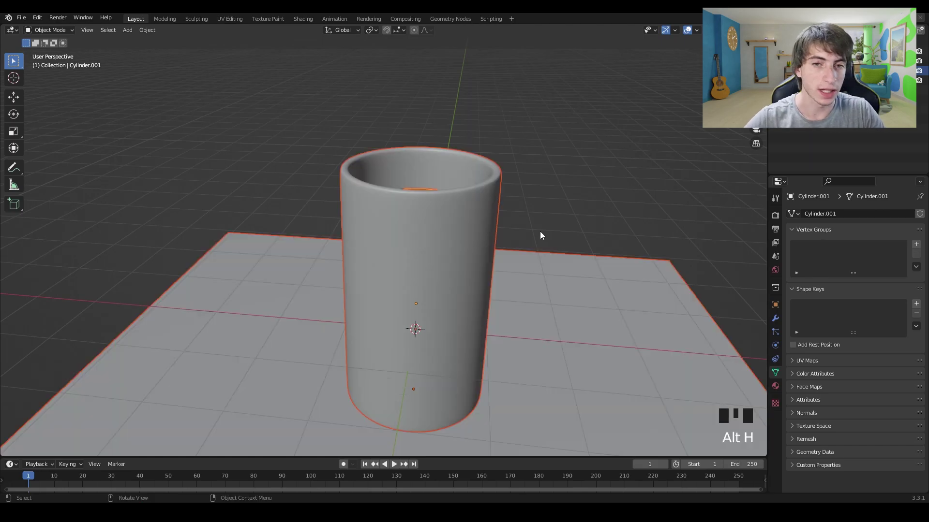
middle_click_drag(539, 234, 687, 94)
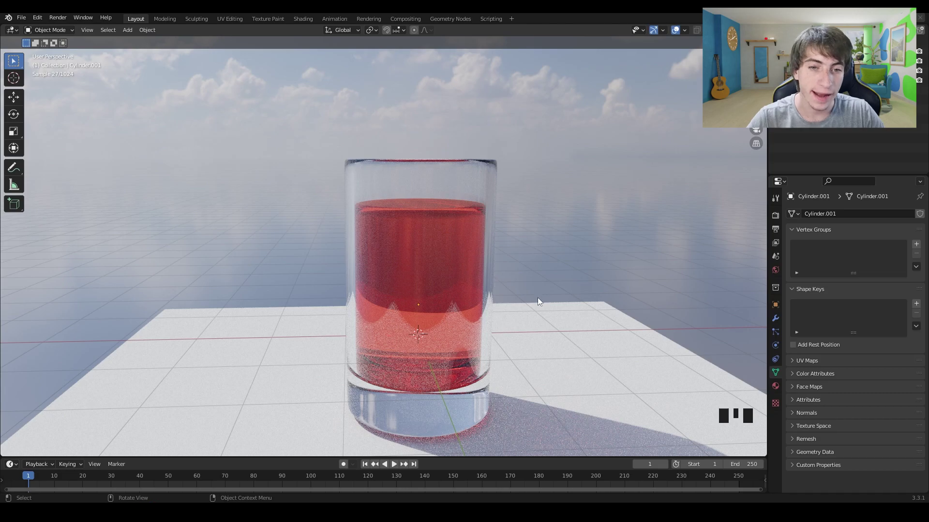
scroll(538, 298, "down", 5)
middle_click_drag(515, 268, 560, 276)
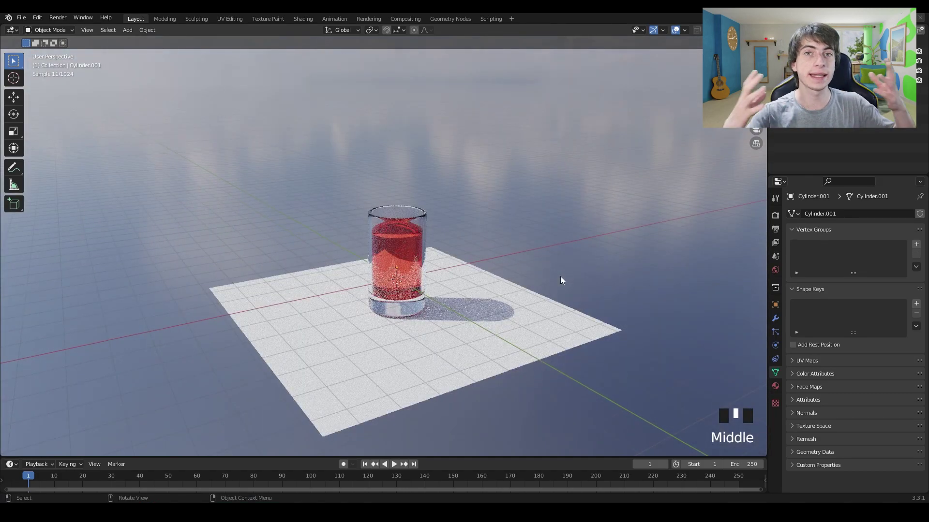
Step: Select the ground plane beneath the glass
left_click(497, 319)
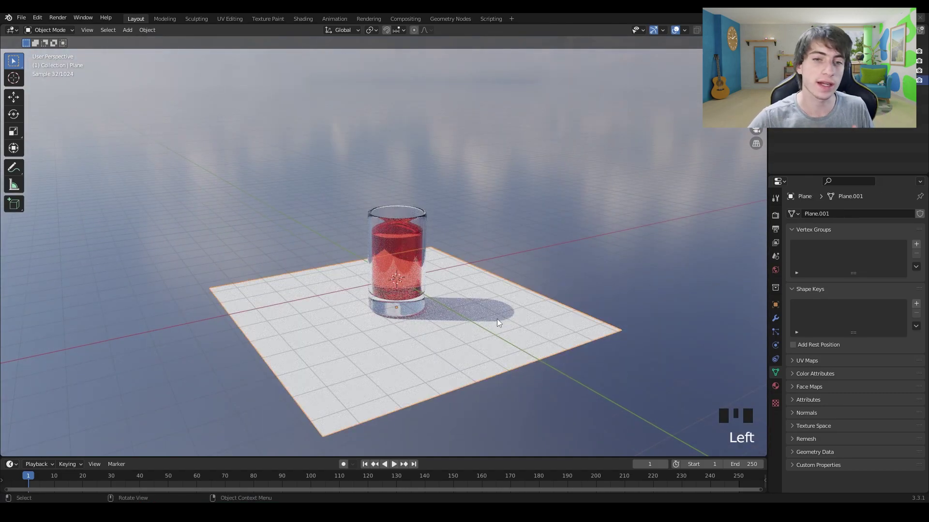